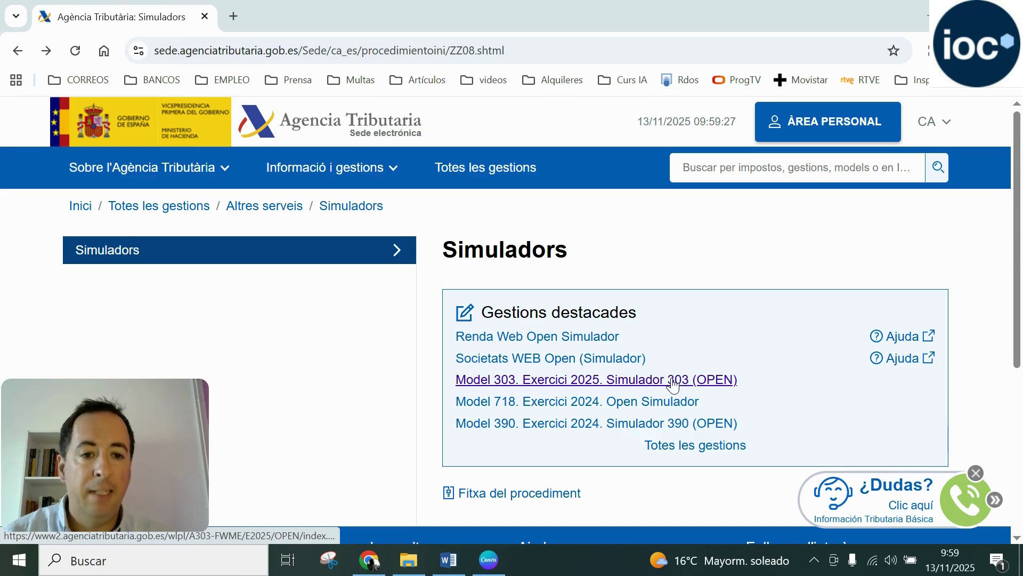
Open the 'Model 303. Exercici 2025. Simulador 303 (OPEN)' simulator from Gestions destacades
{"action": "left_click", "coordinate": [673, 380]}
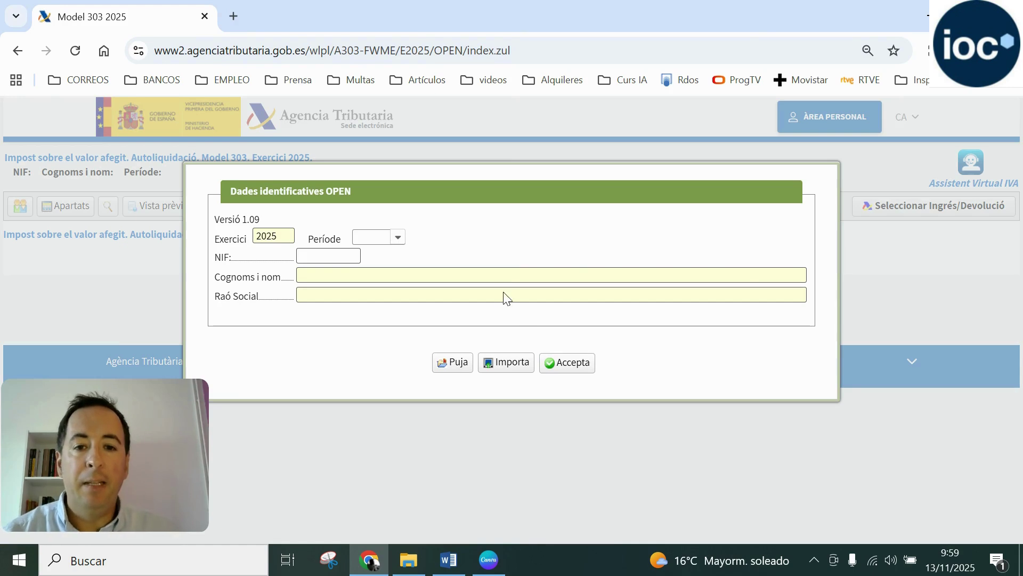
Set the filing period to 3T and paste the NIF
{"action": "left_click", "coordinate": [397, 239]}
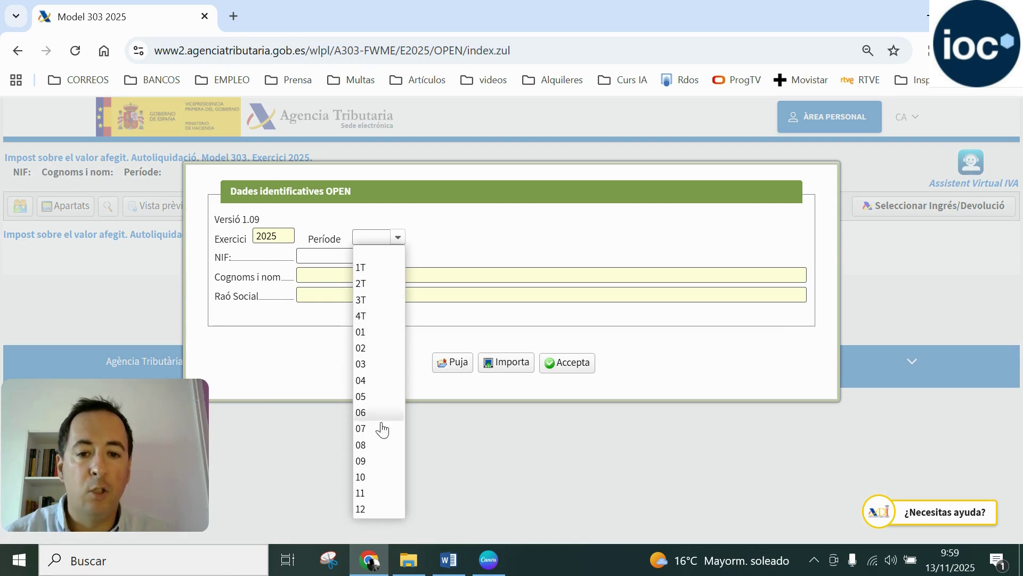
{"action": "left_click", "coordinate": [386, 301]}
{"action": "left_click", "coordinate": [342, 258]}
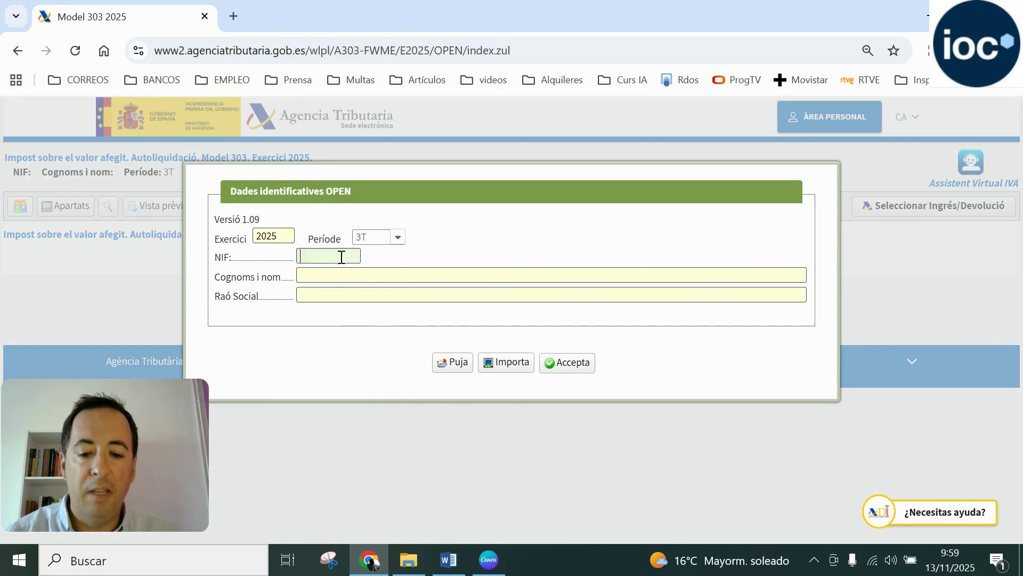
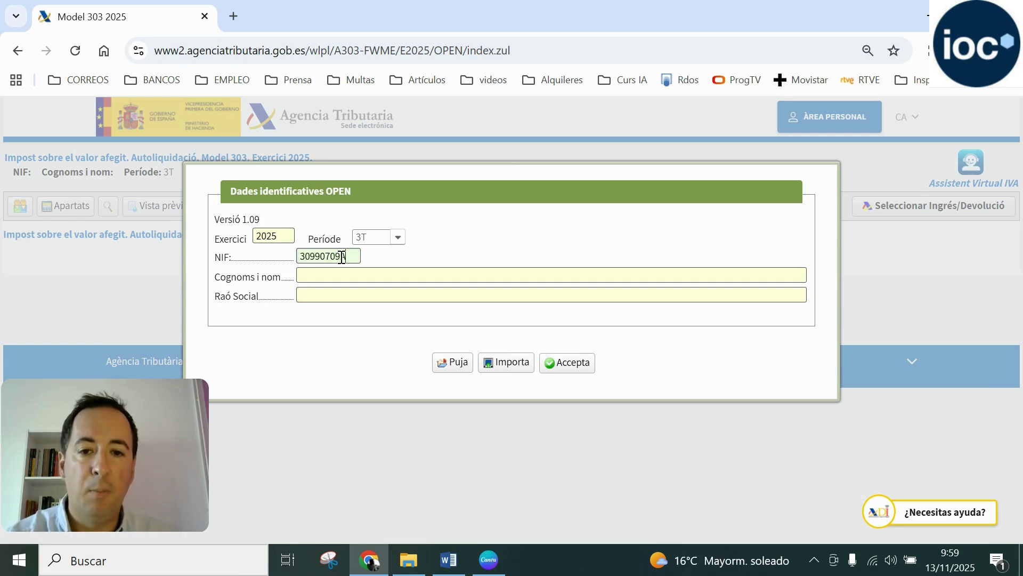
Enter the declarant's surname and name in capitals and bring up the Word task sheet
{"action": "left_click", "coordinate": [363, 282]}
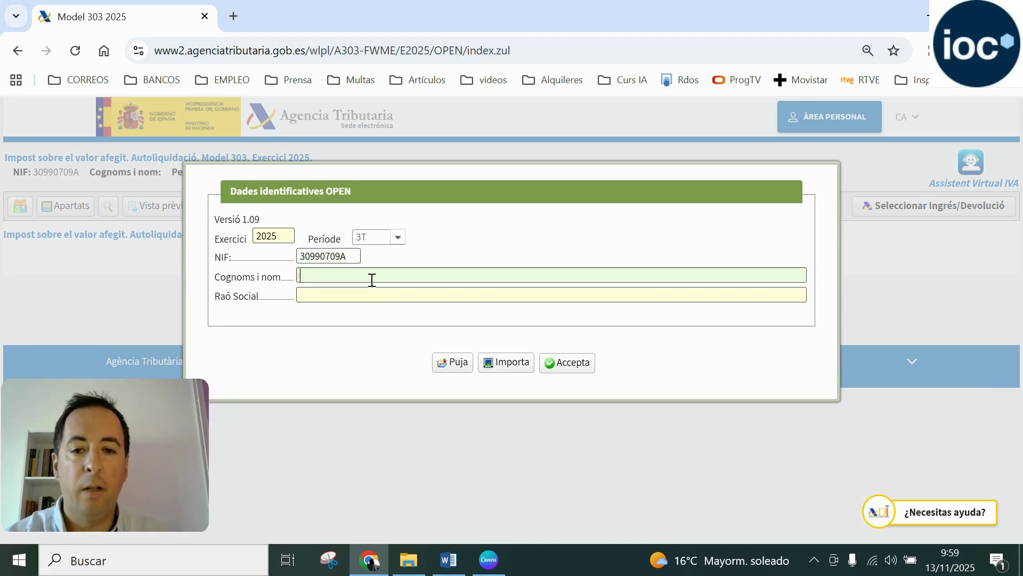
{"action": "key", "text": "Caps_Lock"}
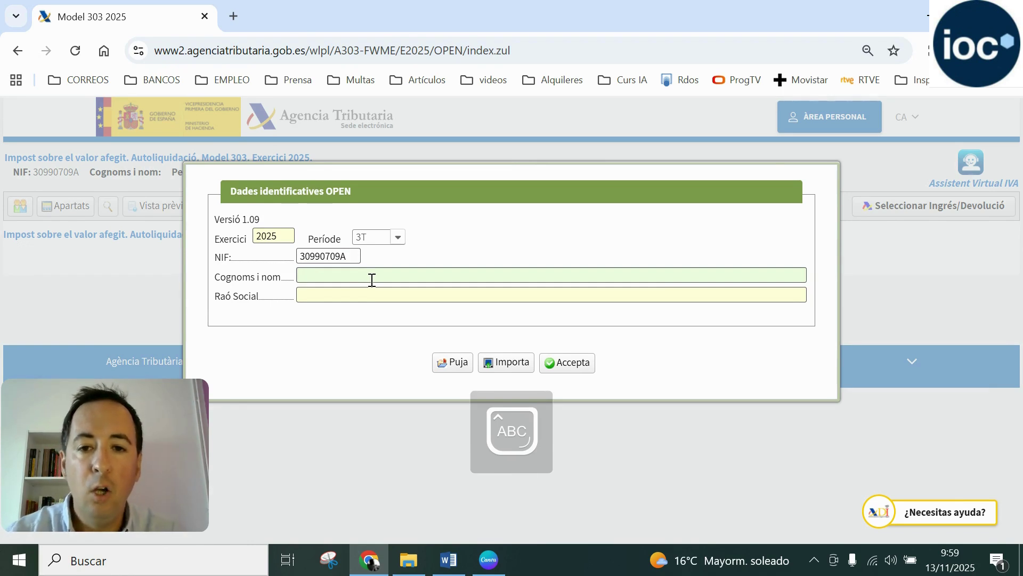
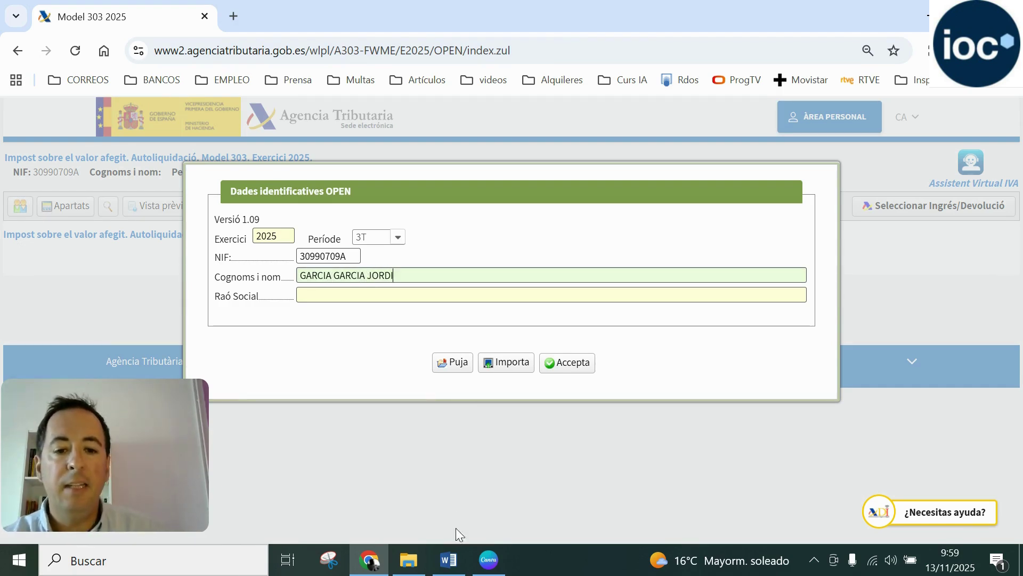
{"action": "left_click", "coordinate": [449, 560]}
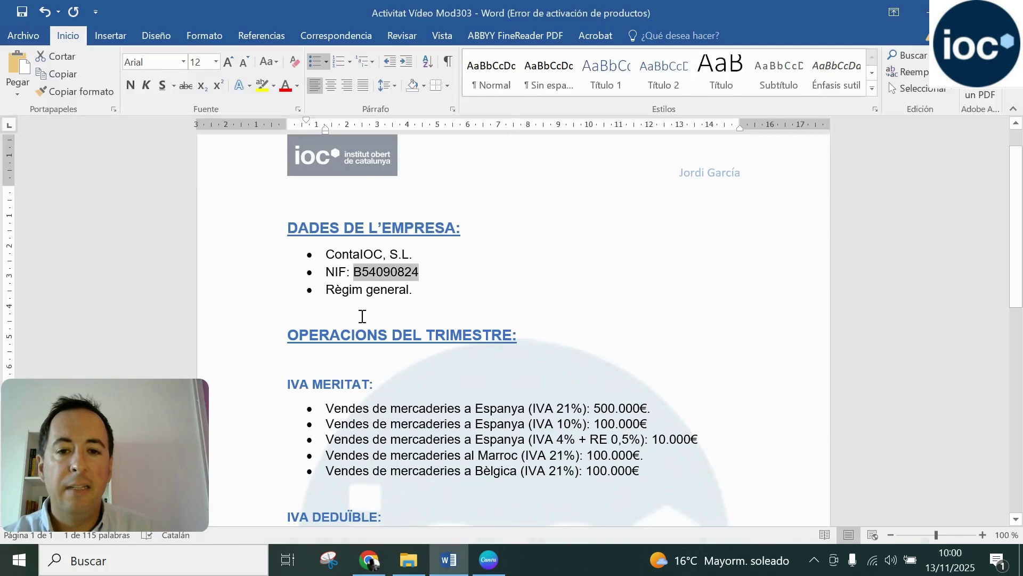
Replace the form's NIF with the company NIF copied from the Word task sheet
{"action": "right_click", "coordinate": [411, 269]}
{"action": "left_click", "coordinate": [434, 287]}
{"action": "left_click", "coordinate": [369, 560]}
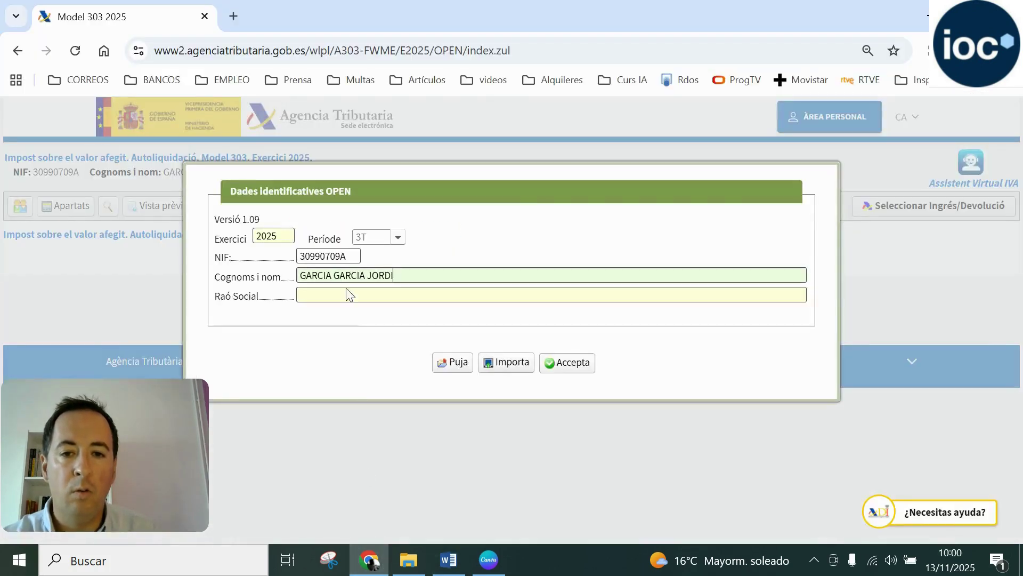
{"action": "left_click_drag", "start_coordinate": [349, 255], "coordinate": [300, 256]}
{"action": "key", "text": "BackSpace"}
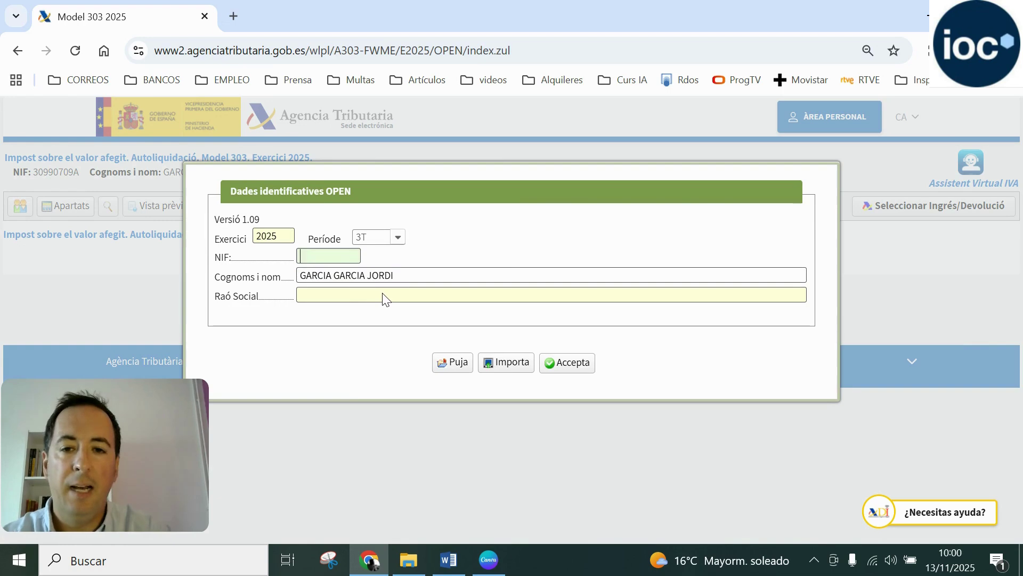
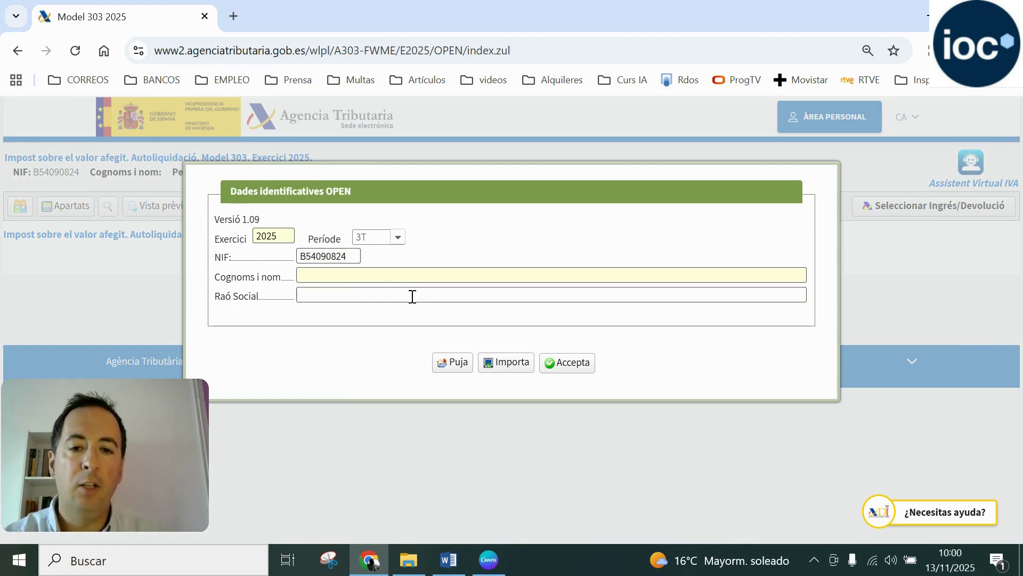
Enter Raó Social CONTAIOC, S.L. from the task sheet and accept the identification data
{"action": "left_click", "coordinate": [411, 295]}
{"action": "left_click", "coordinate": [449, 559]}
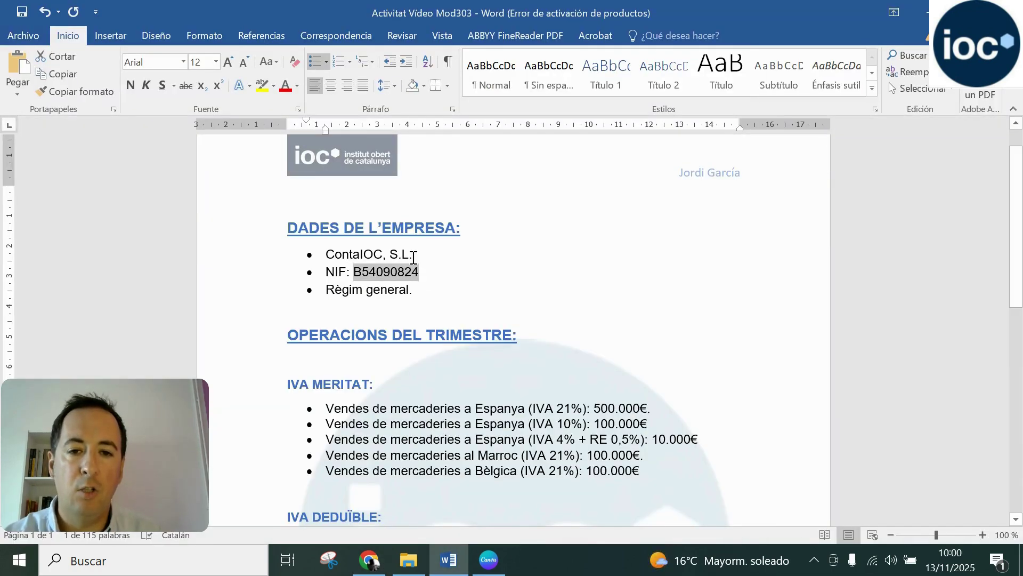
{"action": "left_click_drag", "start_coordinate": [413, 255], "coordinate": [352, 258]}
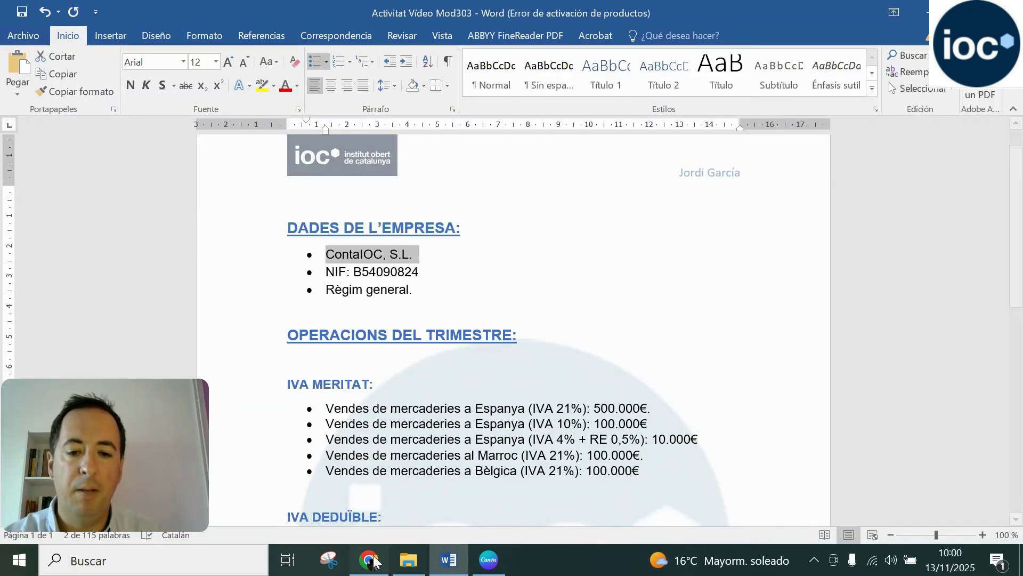
{"action": "key", "text": "alt+Tab"}
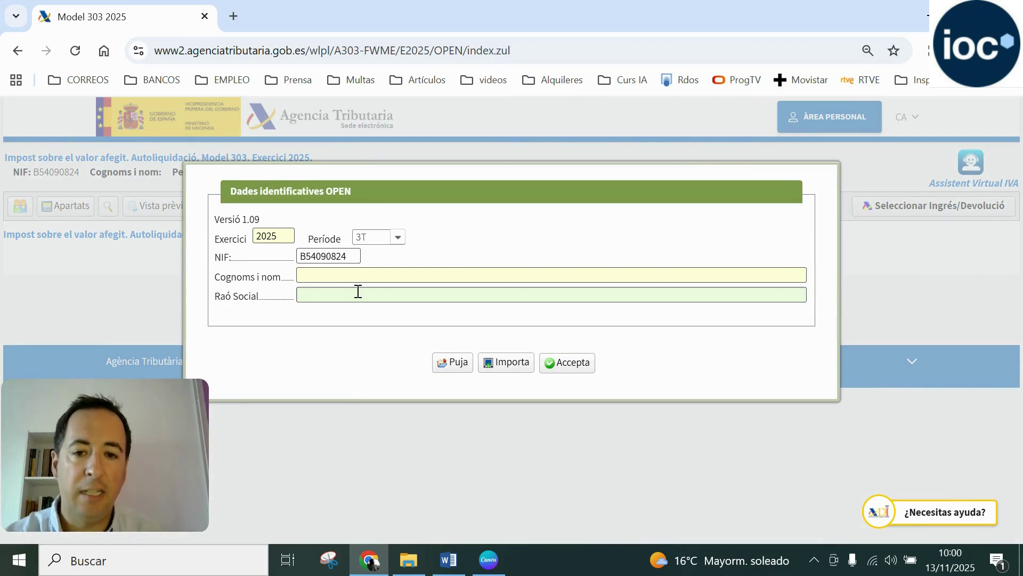
{"action": "type", "text": "CO"}
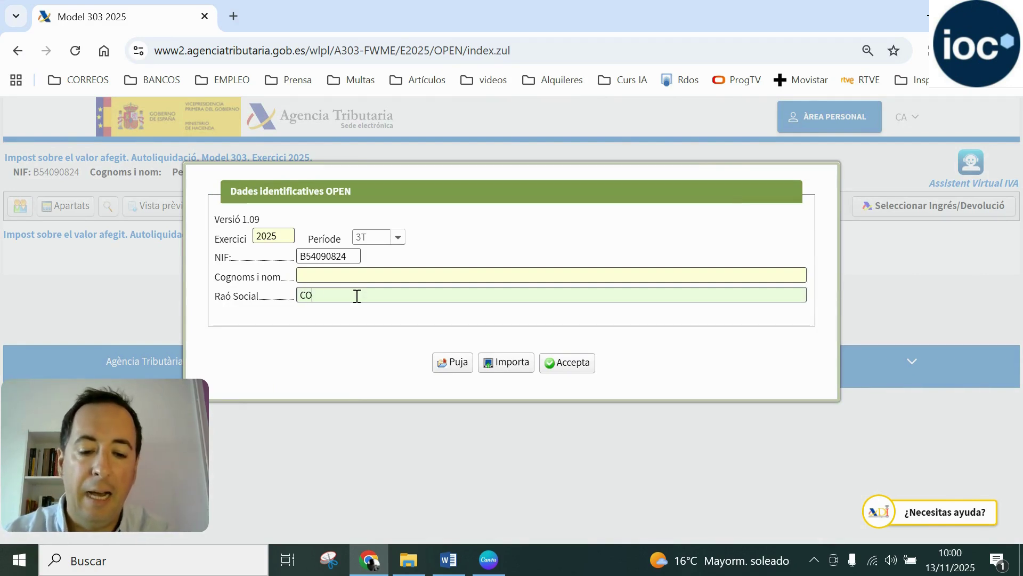
{"action": "type", "text": "NTA"}
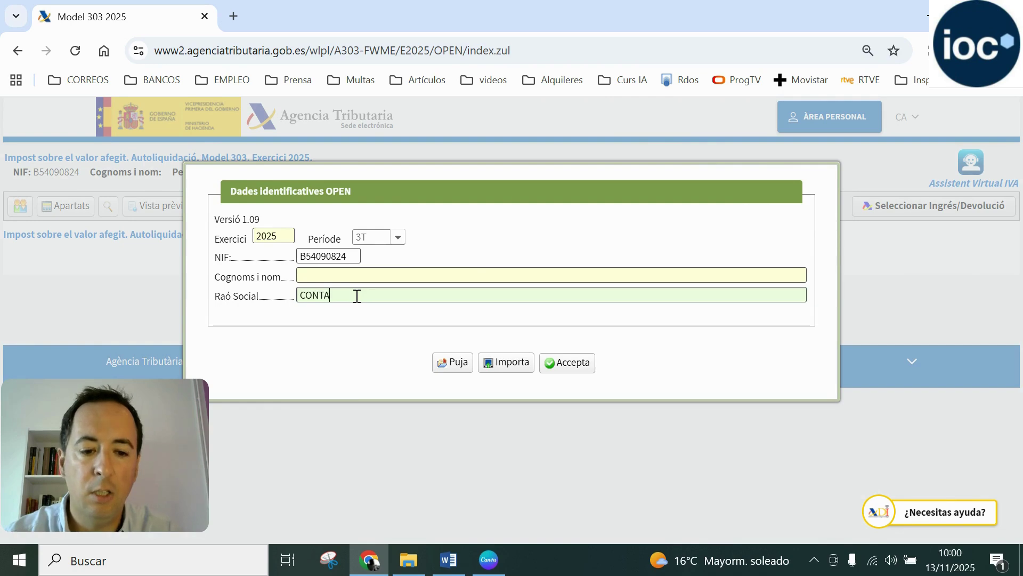
{"action": "type", "text": "IOC, S.L."}
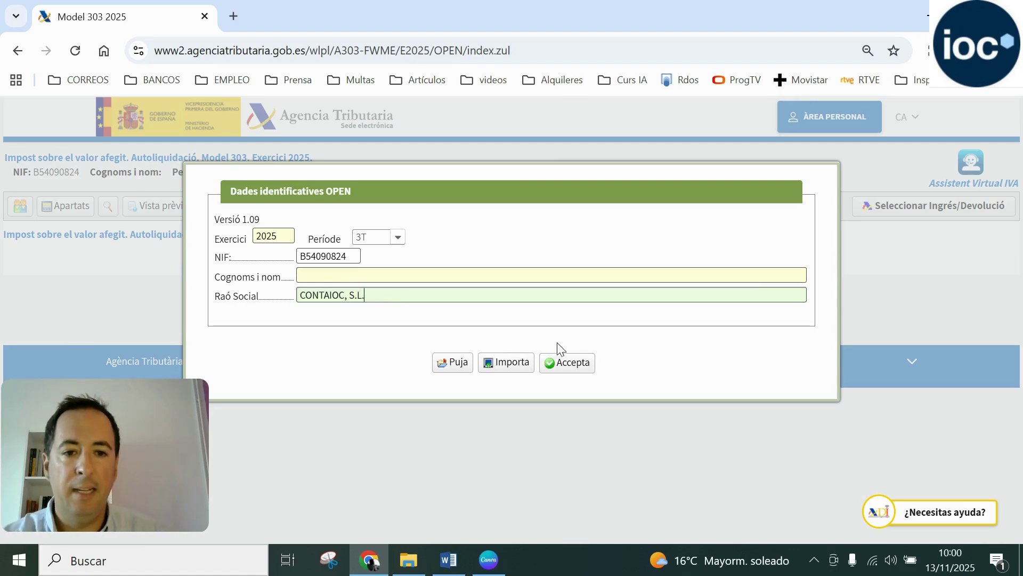
{"action": "left_click", "coordinate": [568, 363]}
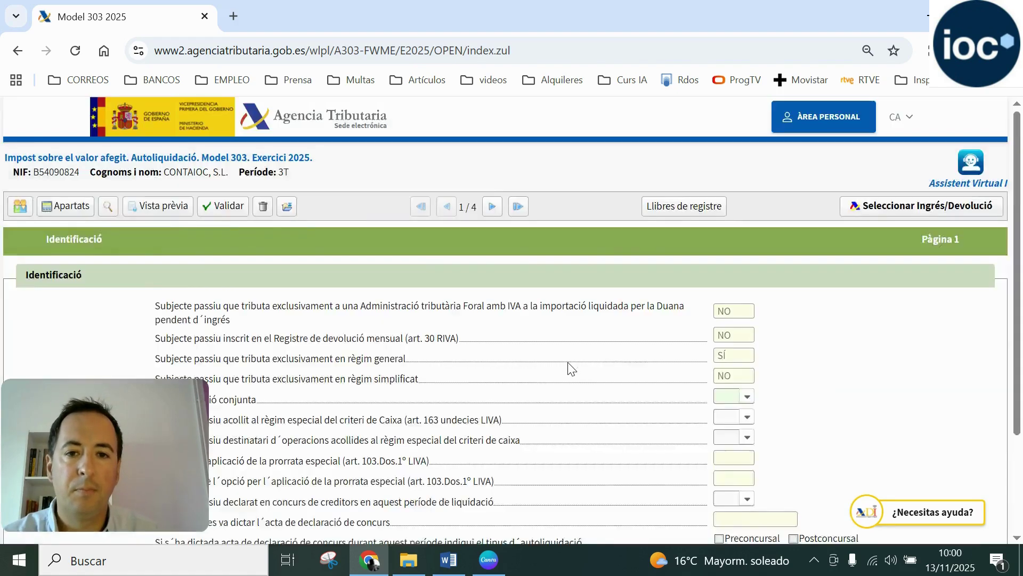
Review the règim general and règim simplificat questions on the Identificació page
{"action": "scroll", "coordinate": [570, 368], "scroll_direction": "down", "scroll_amount": 3}
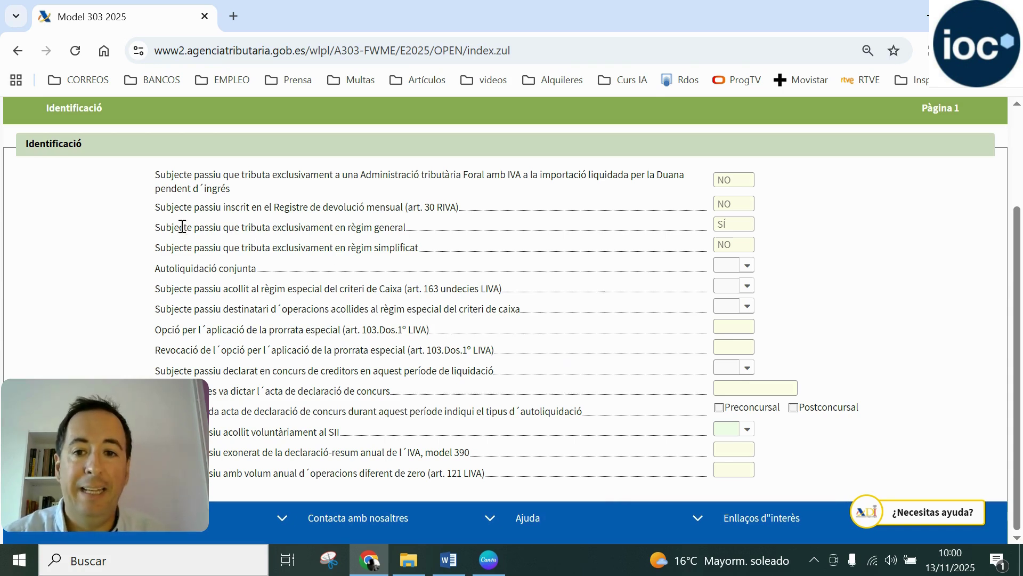
{"action": "left_click_drag", "start_coordinate": [158, 227], "coordinate": [408, 228]}
{"action": "left_click", "coordinate": [409, 230]}
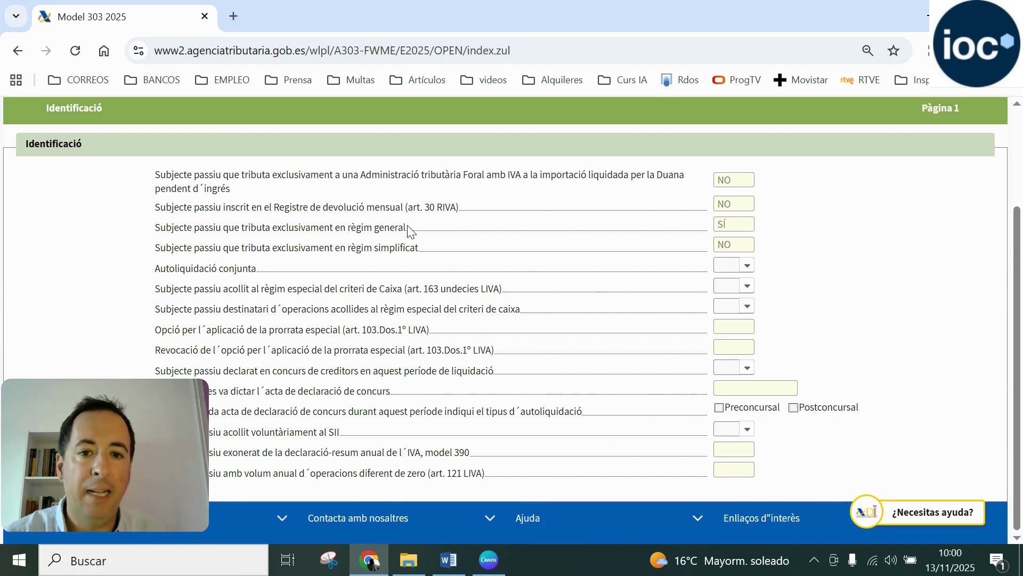
{"action": "left_click_drag", "start_coordinate": [335, 248], "coordinate": [422, 248]}
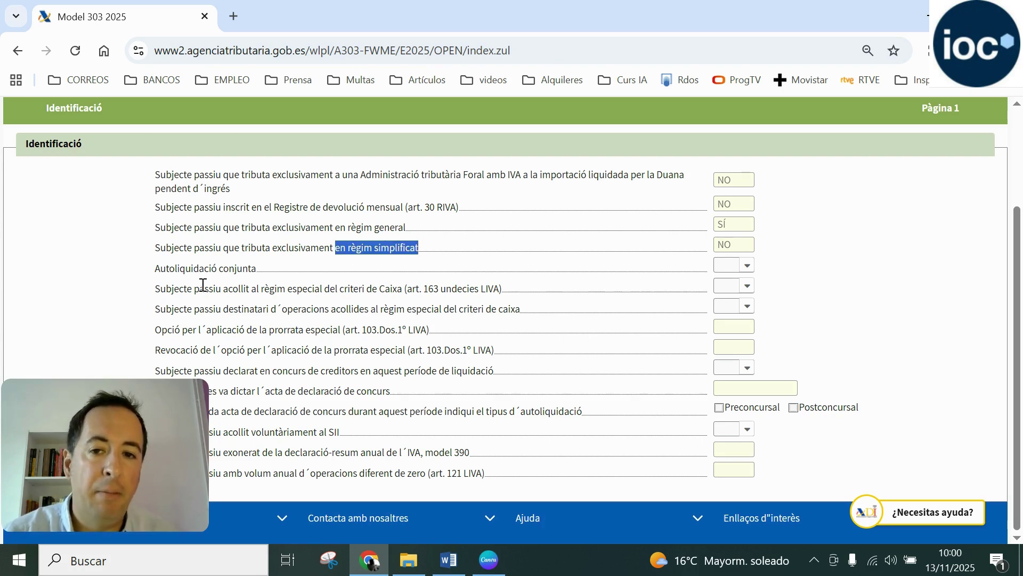
Answer NO to joint return, criteri de caixa, destinatari criteri de caixa, insolvency and voluntary SII
{"action": "left_click", "coordinate": [747, 265]}
{"action": "left_click", "coordinate": [744, 316]}
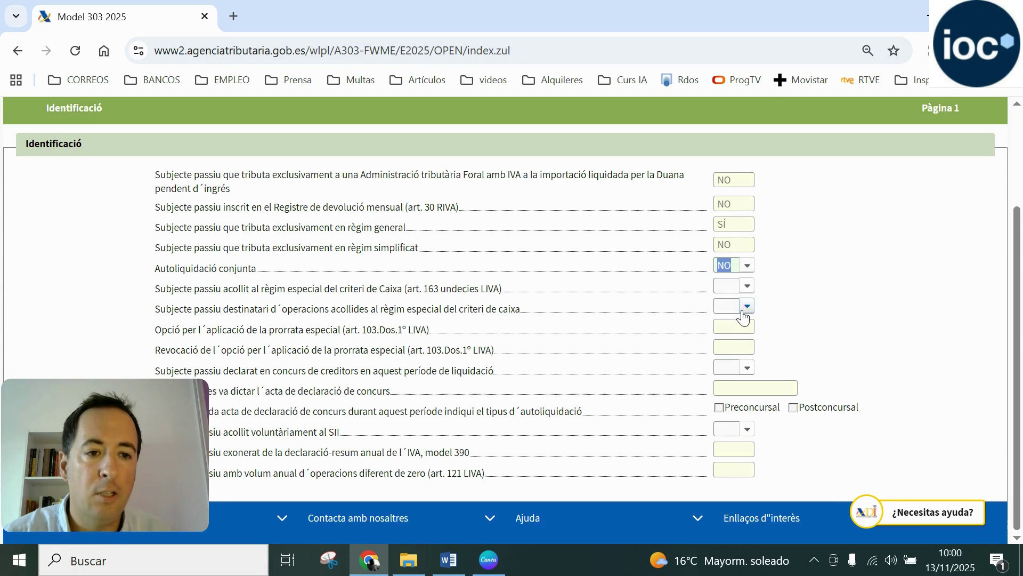
{"action": "left_click", "coordinate": [747, 286]}
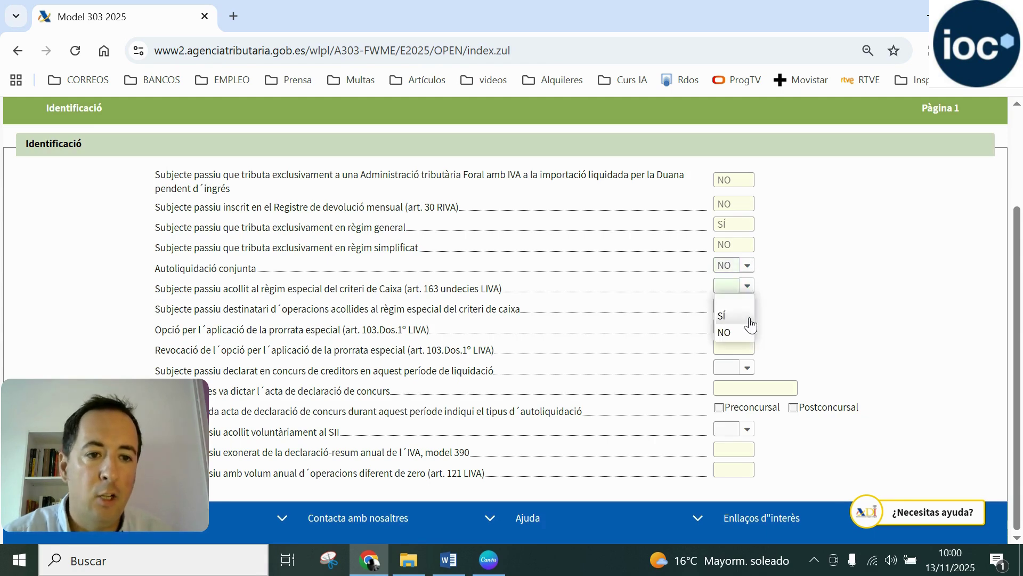
{"action": "left_click", "coordinate": [748, 332]}
{"action": "left_click", "coordinate": [748, 307]}
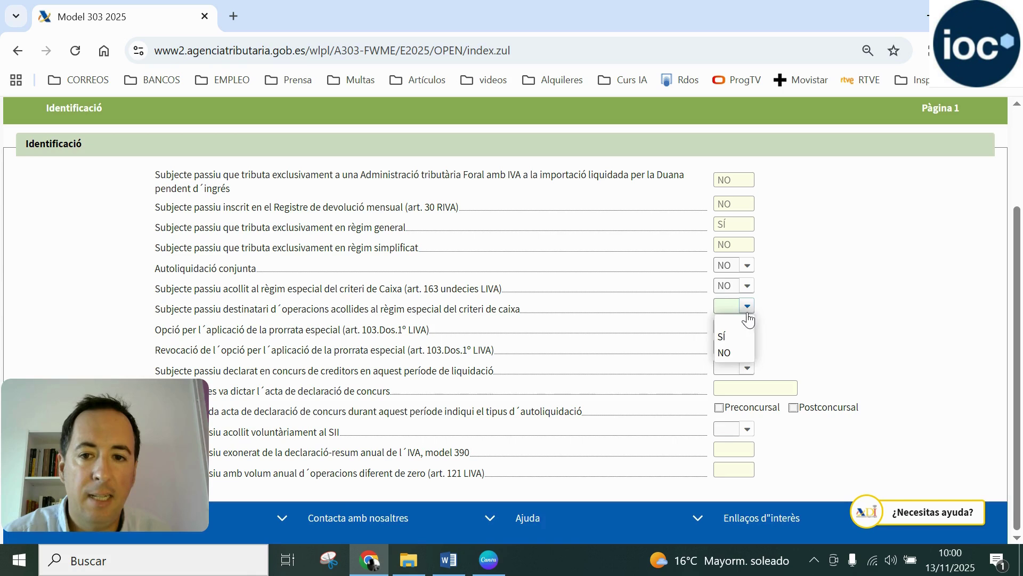
{"action": "left_click", "coordinate": [737, 353]}
{"action": "left_click", "coordinate": [748, 369]}
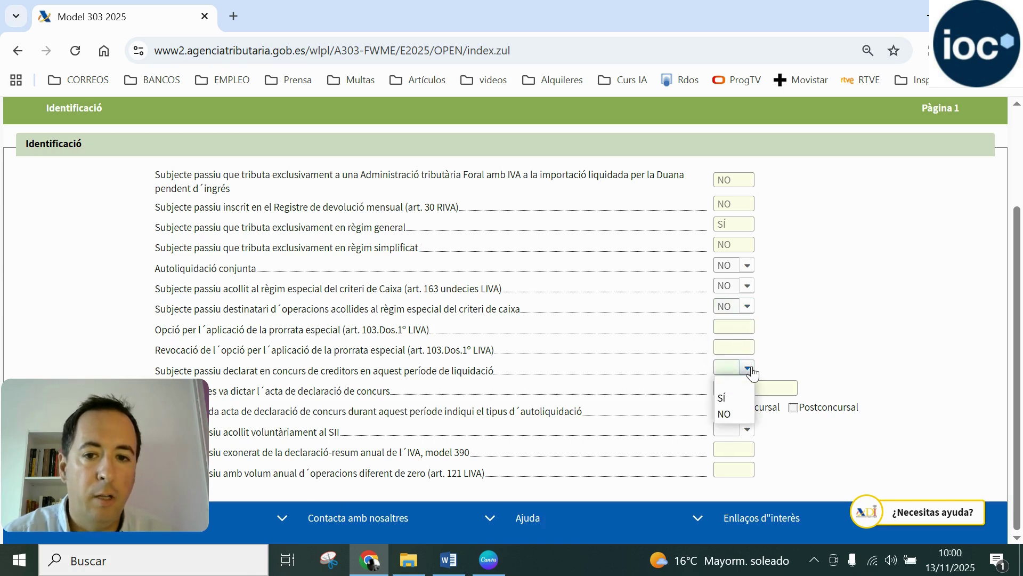
{"action": "left_click", "coordinate": [738, 415]}
{"action": "left_click", "coordinate": [747, 430]}
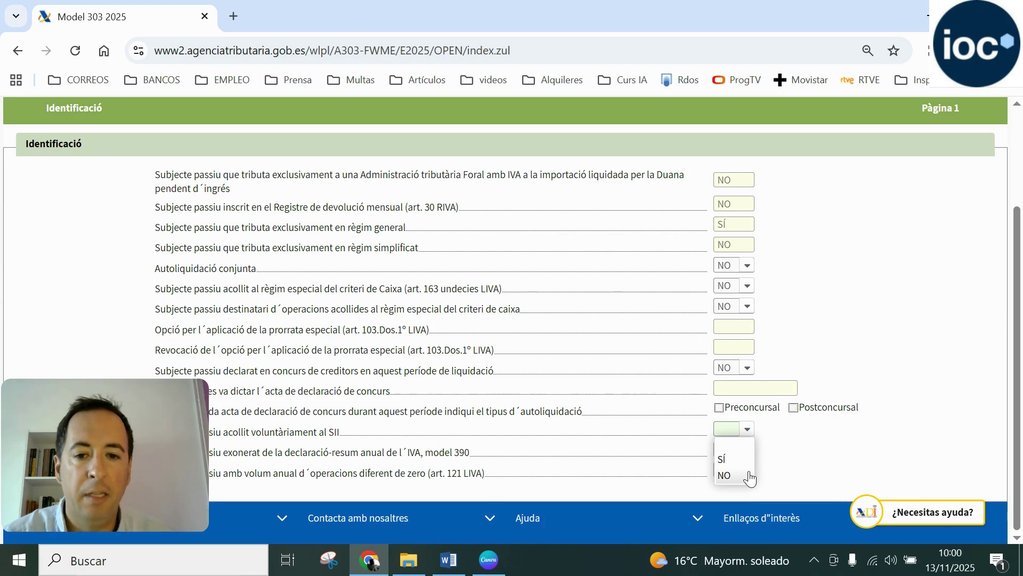
{"action": "left_click", "coordinate": [749, 476]}
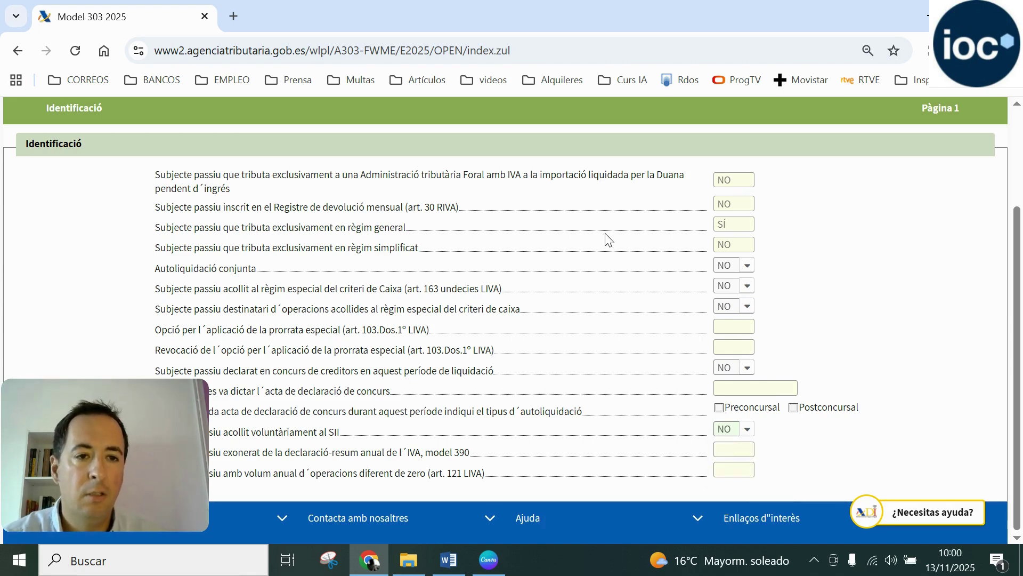
{"action": "scroll", "coordinate": [598, 168], "scroll_direction": "up", "scroll_amount": 2}
{"action": "scroll", "coordinate": [598, 168], "scroll_direction": "up", "scroll_amount": 1}
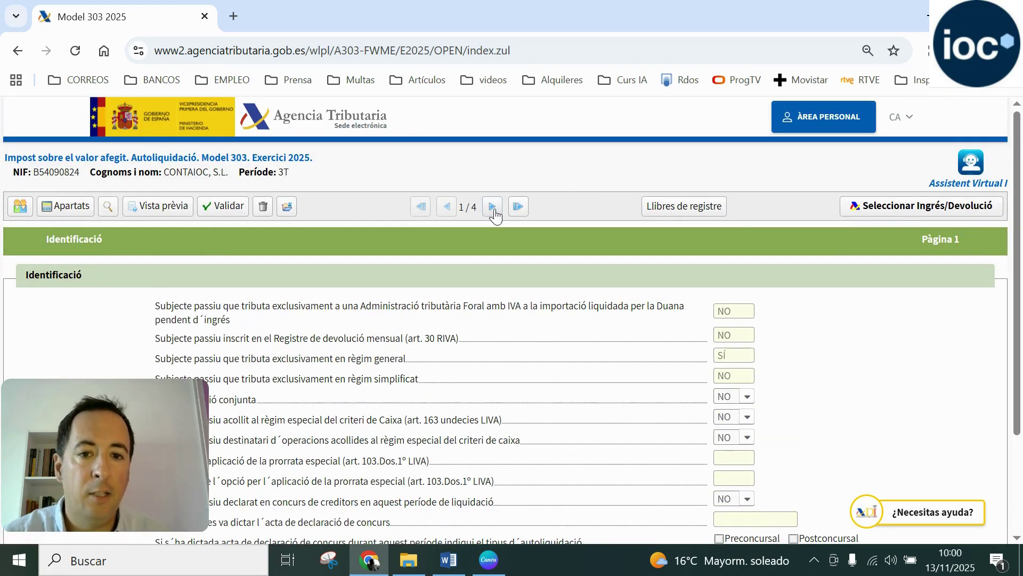
Go to page 2/4, Liquidació: Règim general, and scroll through it
{"action": "left_click", "coordinate": [493, 207]}
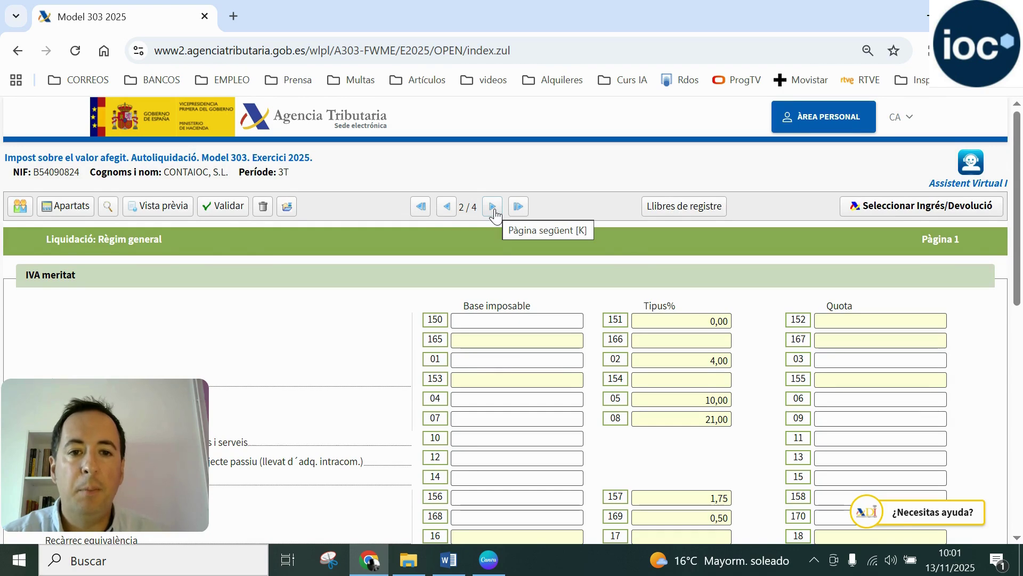
{"action": "scroll", "coordinate": [495, 213], "scroll_direction": "down", "scroll_amount": 3}
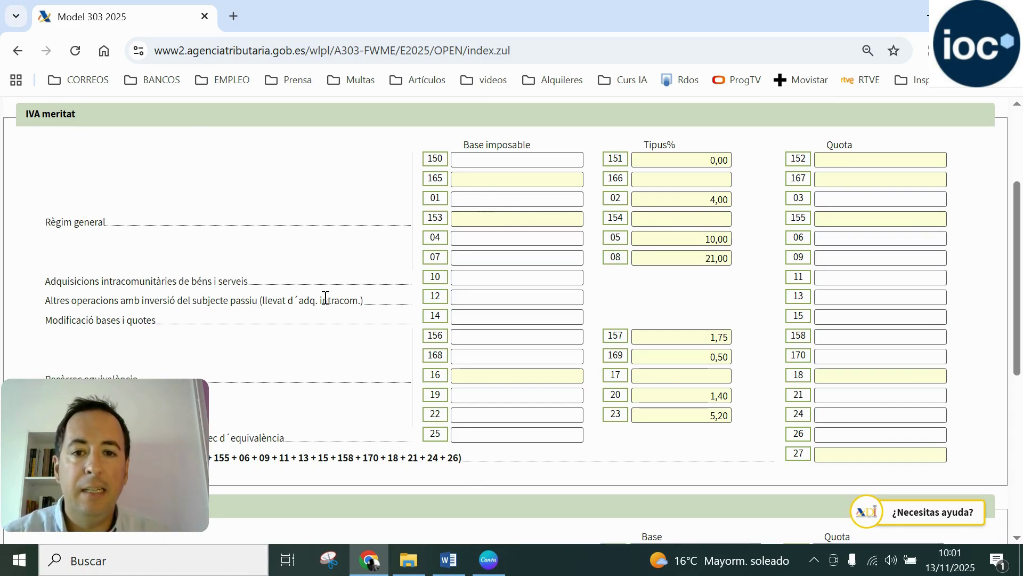
{"action": "scroll", "coordinate": [326, 302], "scroll_direction": "down", "scroll_amount": 5}
{"action": "scroll", "coordinate": [631, 308], "scroll_direction": "up", "scroll_amount": 5}
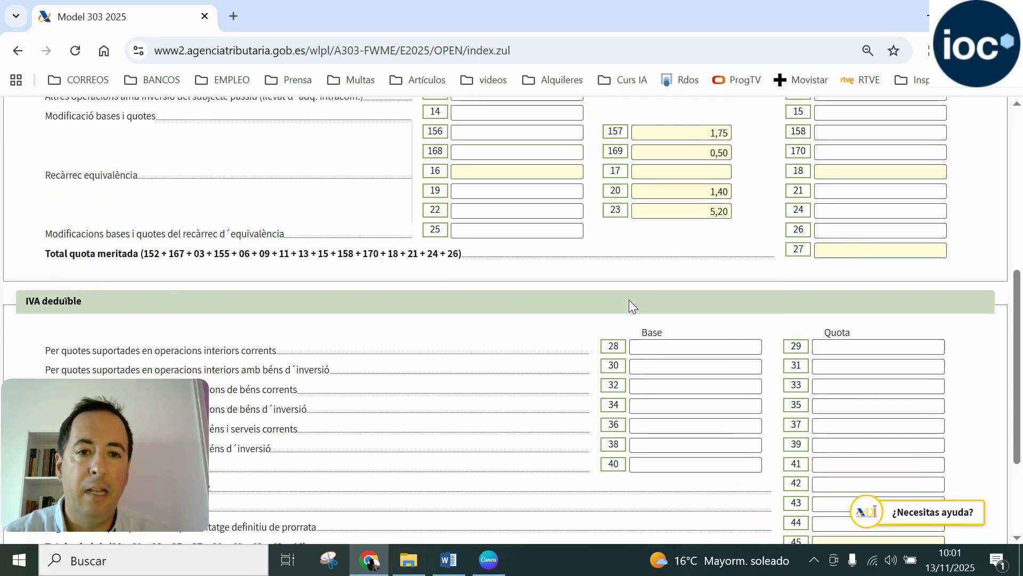
{"action": "scroll", "coordinate": [631, 308], "scroll_direction": "up", "scroll_amount": 2}
{"action": "scroll", "coordinate": [630, 306], "scroll_direction": "down", "scroll_amount": 2}
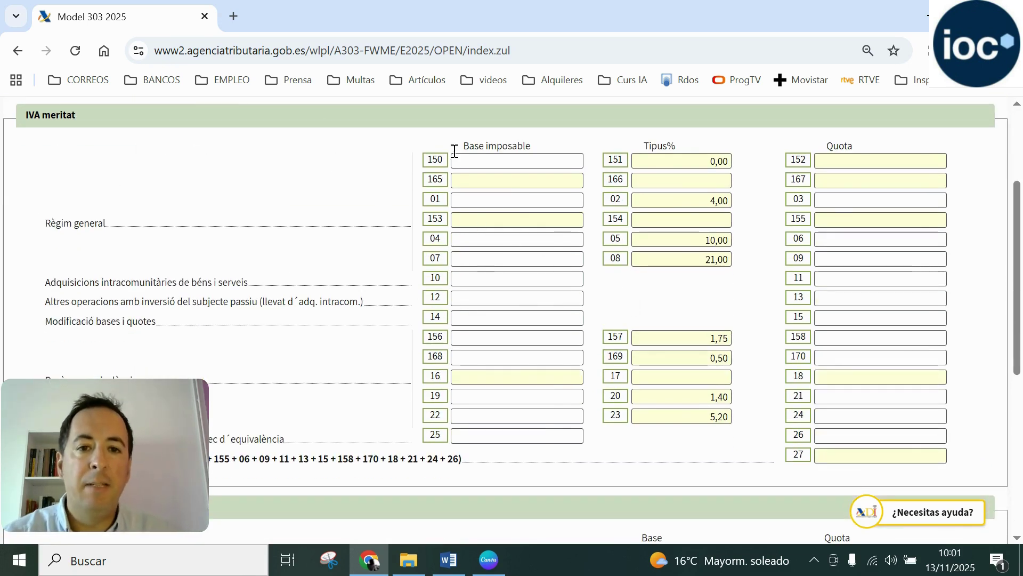
Go over the general-regime IVA meritat boxes 150, 07 and 09
{"action": "left_click", "coordinate": [507, 156]}
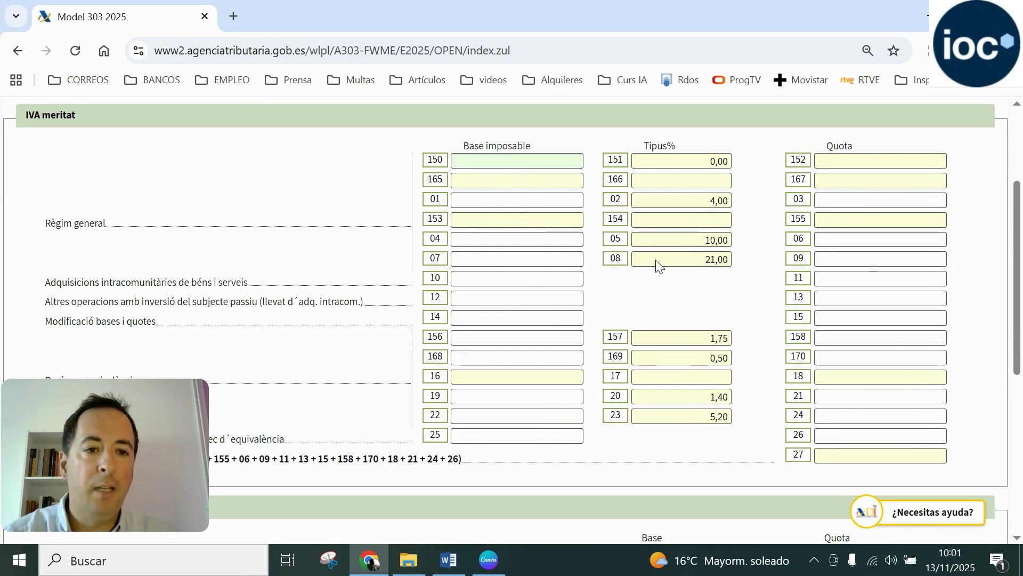
{"action": "left_click", "coordinate": [670, 261]}
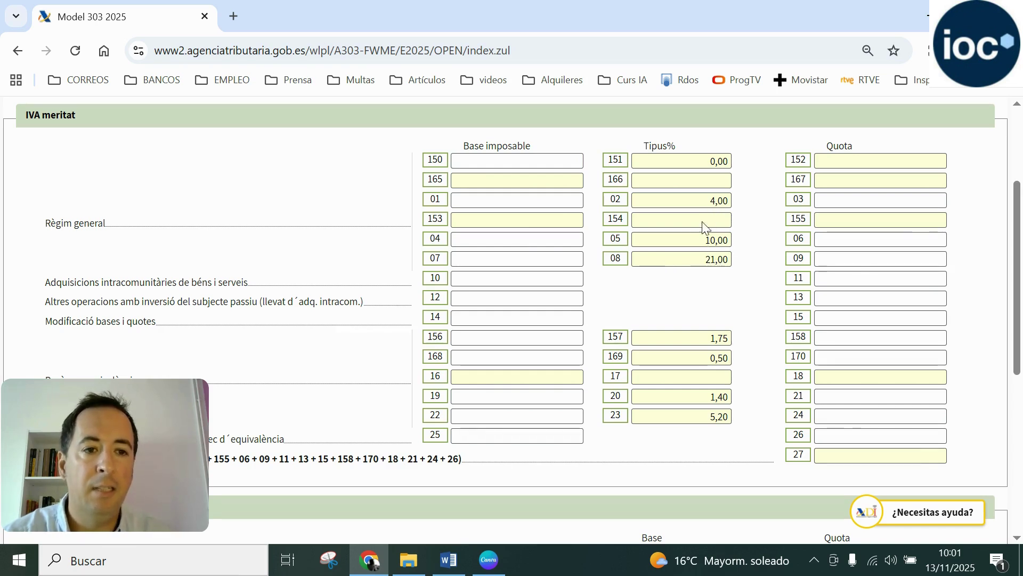
{"action": "left_click", "coordinate": [853, 260]}
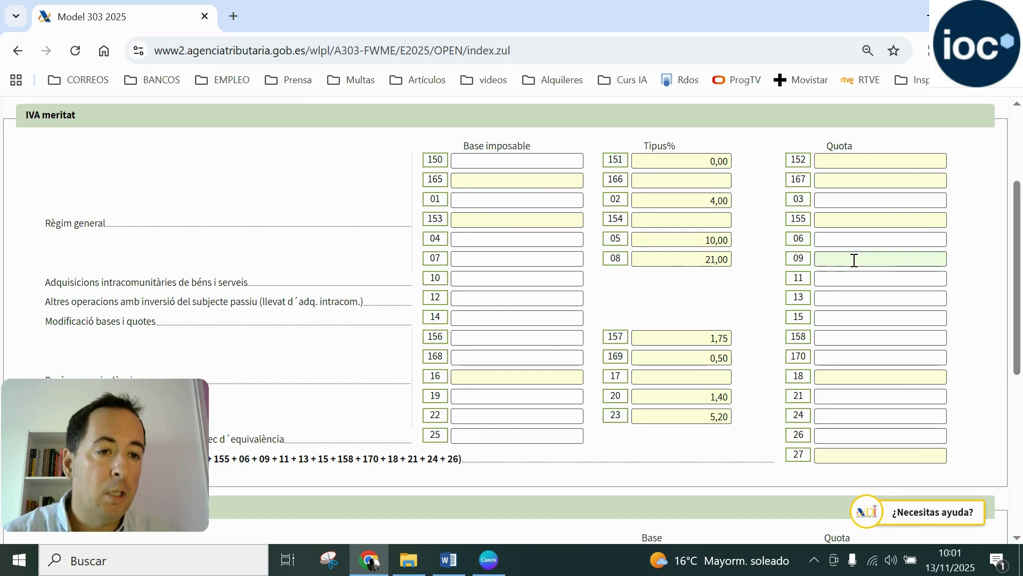
{"action": "left_click", "coordinate": [516, 258]}
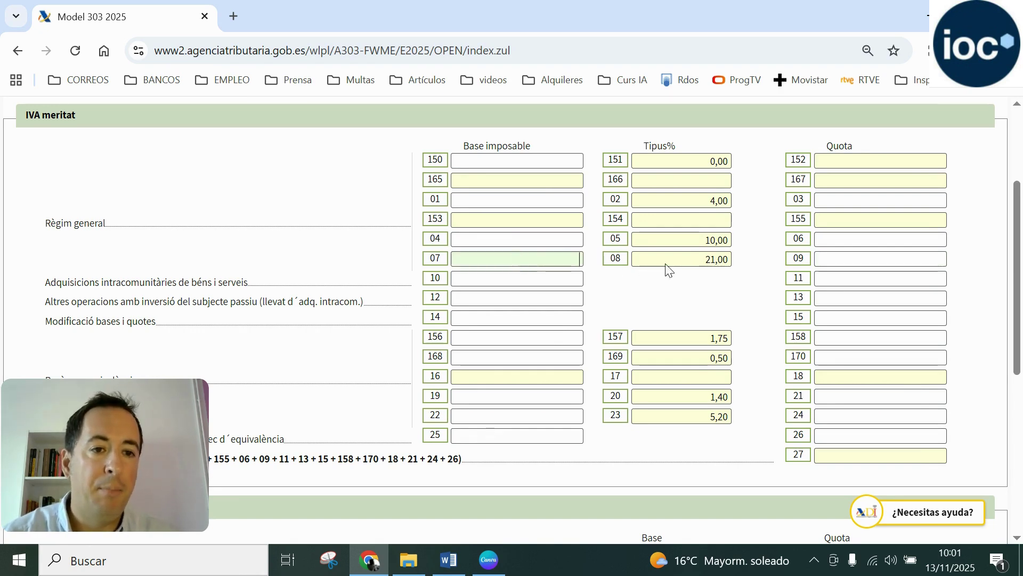
{"action": "left_click", "coordinate": [666, 270]}
{"action": "left_click", "coordinate": [820, 261]}
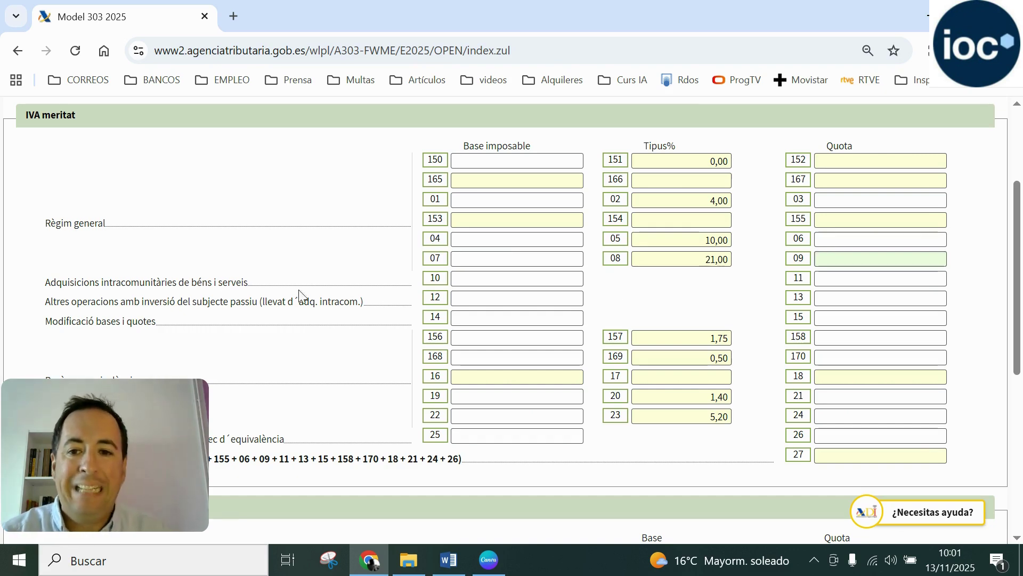
Go over intra-community acquisition boxes 10 and 11 and modification boxes 14 and 15
{"action": "left_click_drag", "start_coordinate": [47, 284], "coordinate": [248, 281]}
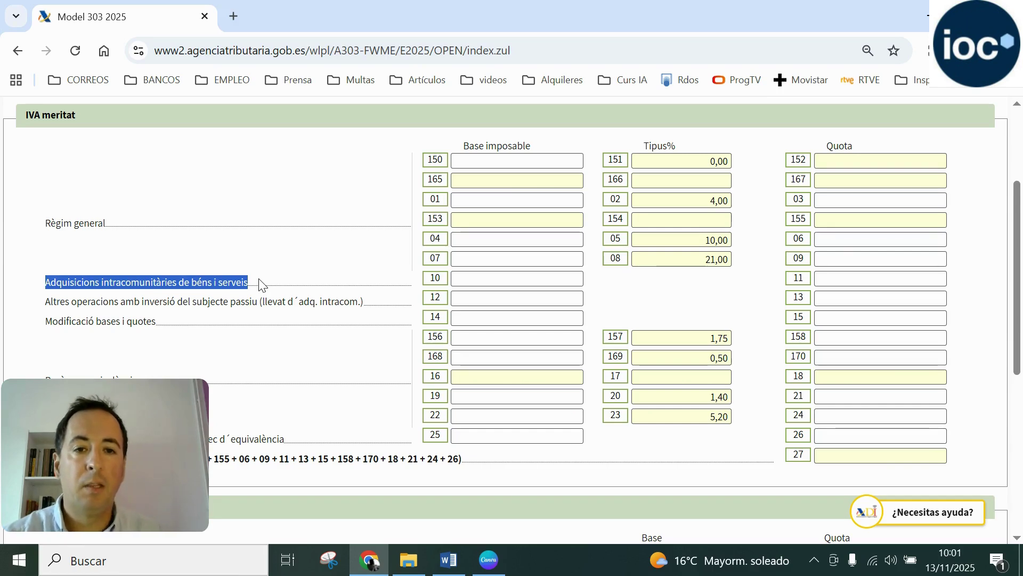
{"action": "left_click", "coordinate": [486, 277]}
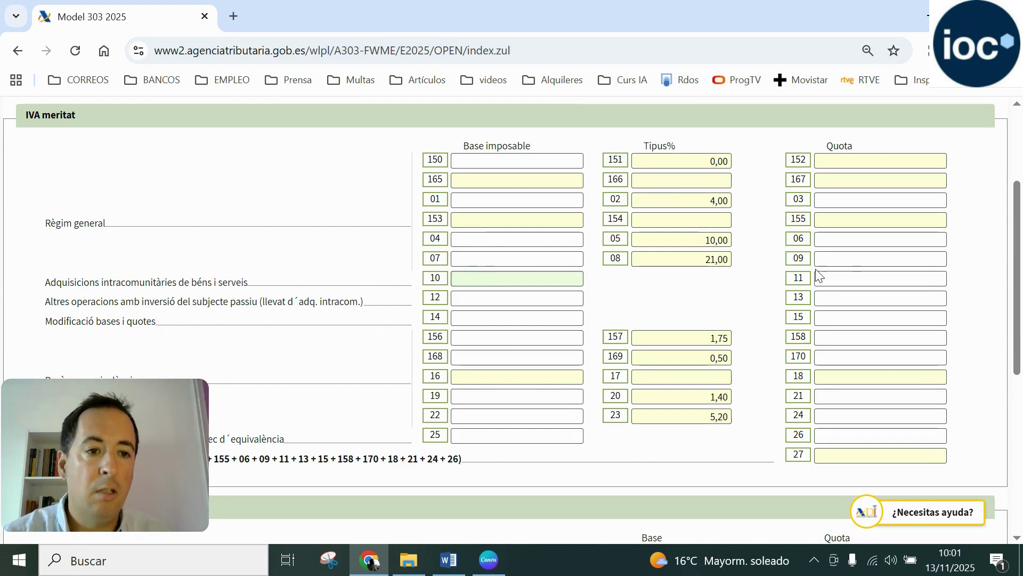
{"action": "left_click", "coordinate": [852, 277]}
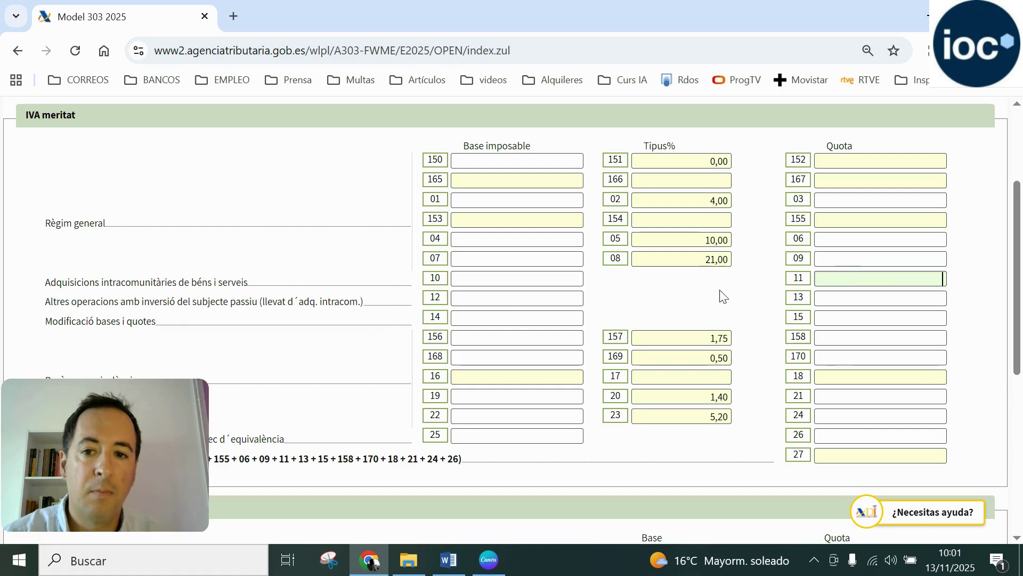
{"action": "left_click_drag", "start_coordinate": [47, 325], "coordinate": [113, 325]}
{"action": "left_click", "coordinate": [113, 325]}
{"action": "left_click", "coordinate": [492, 321]}
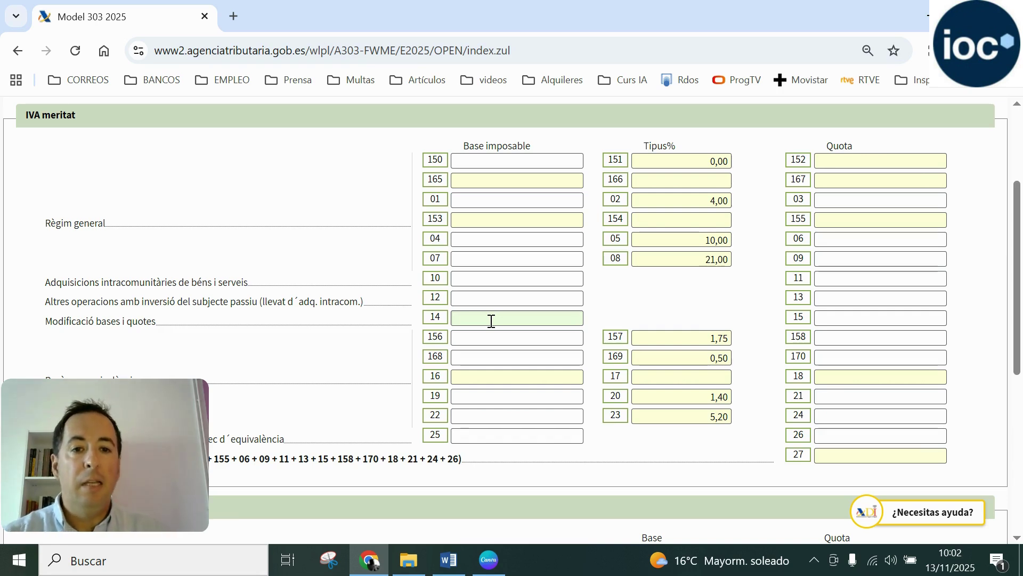
{"action": "left_click", "coordinate": [883, 316]}
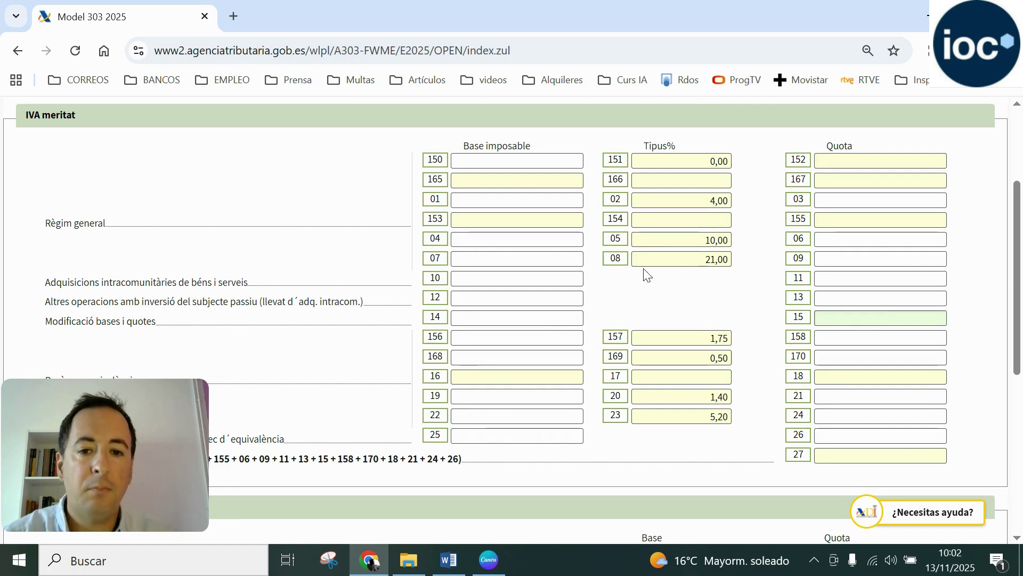
Go over surcharge boxes 168 and 170 and the surcharge modifications row, reaching IVA deduïble
{"action": "scroll", "coordinate": [645, 274], "scroll_direction": "down", "scroll_amount": 1}
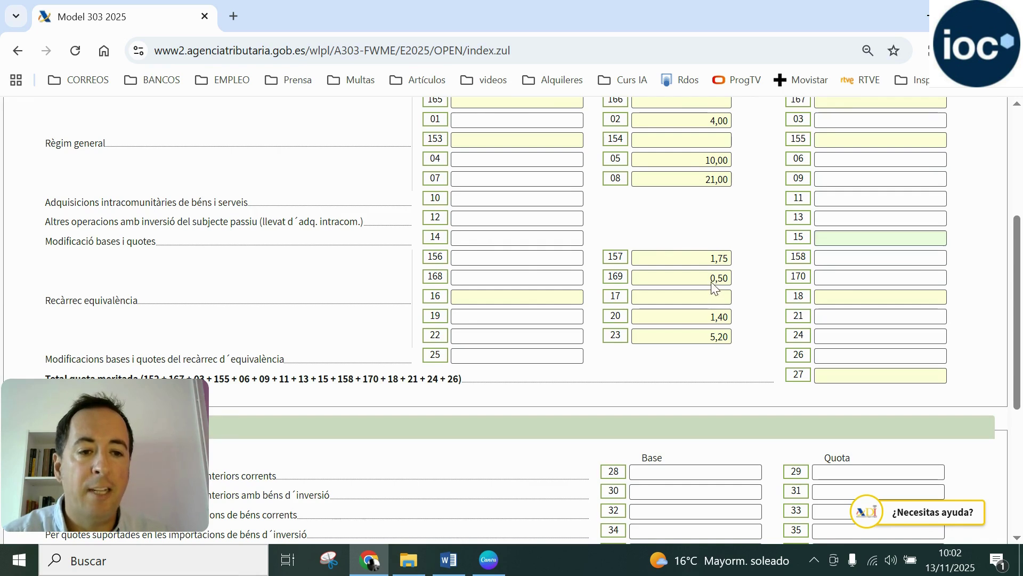
{"action": "left_click", "coordinate": [565, 280]}
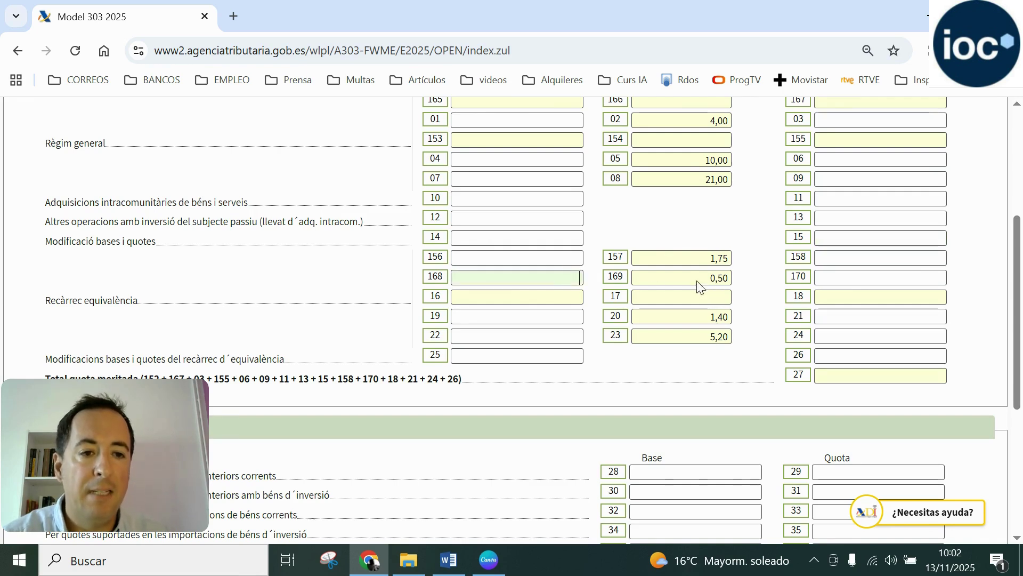
{"action": "left_click", "coordinate": [831, 275]}
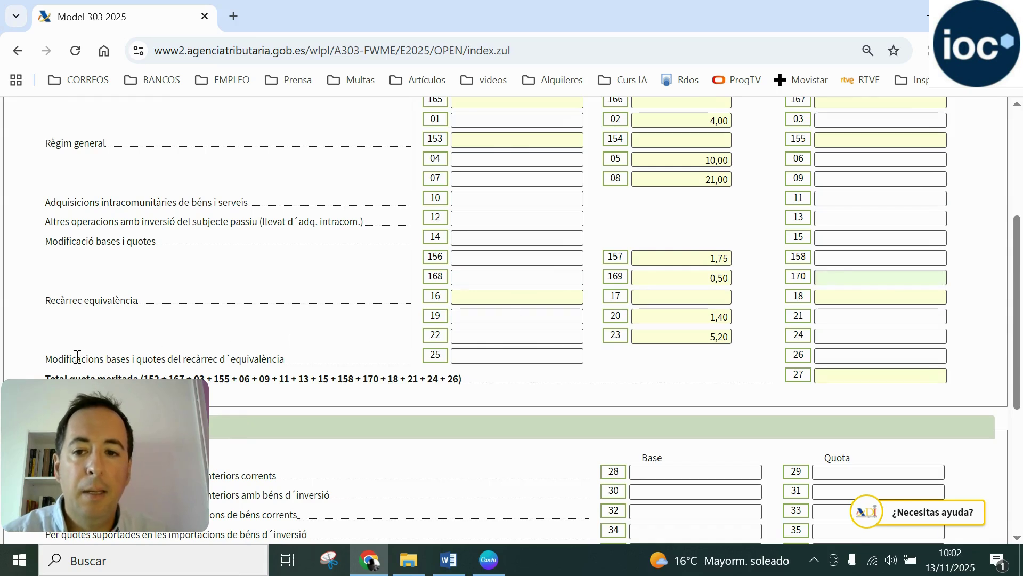
{"action": "left_click_drag", "start_coordinate": [46, 359], "coordinate": [295, 366]}
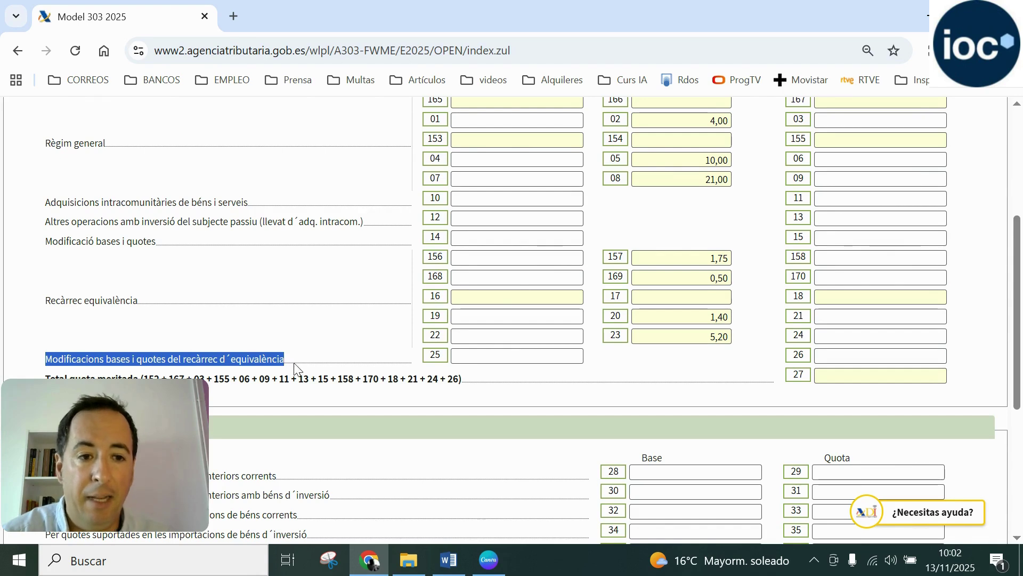
{"action": "left_click", "coordinate": [461, 364]}
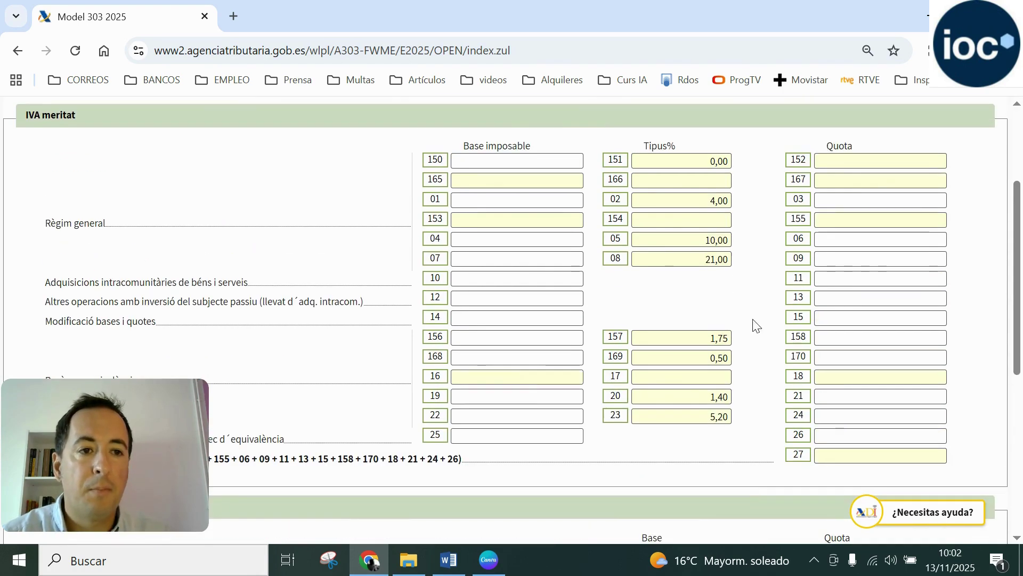
{"action": "scroll", "coordinate": [753, 327], "scroll_direction": "up", "scroll_amount": 1}
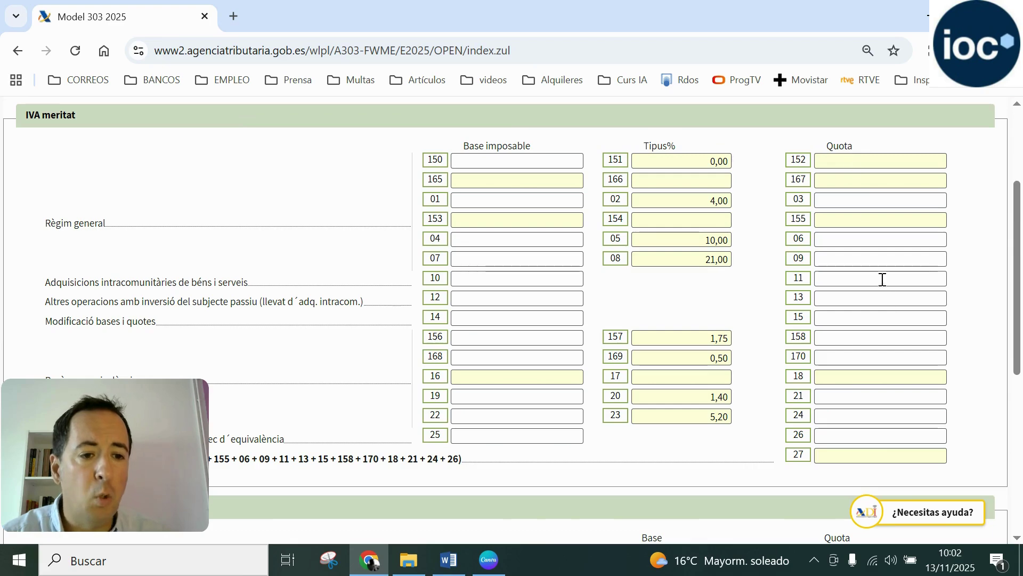
{"action": "scroll", "coordinate": [885, 298], "scroll_direction": "down", "scroll_amount": 1}
{"action": "scroll", "coordinate": [468, 373], "scroll_direction": "down", "scroll_amount": 1}
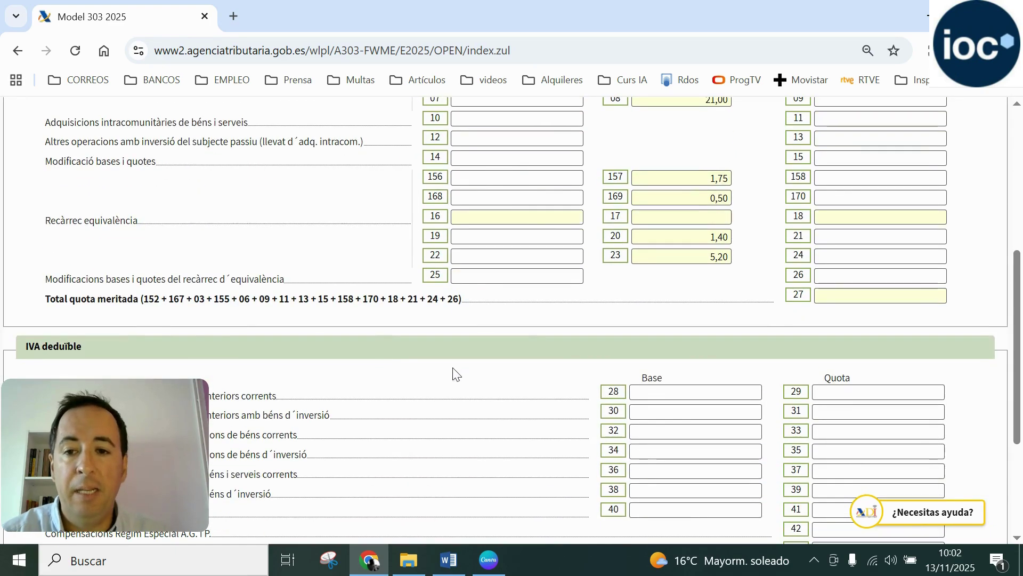
{"action": "scroll", "coordinate": [742, 326], "scroll_direction": "up", "scroll_amount": 1}
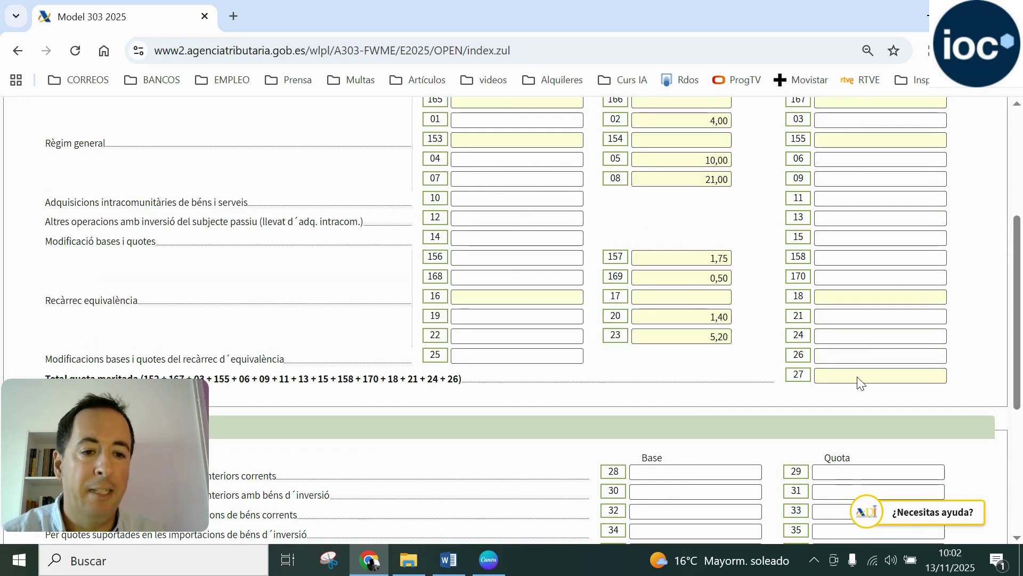
{"action": "scroll", "coordinate": [858, 383], "scroll_direction": "down", "scroll_amount": 3}
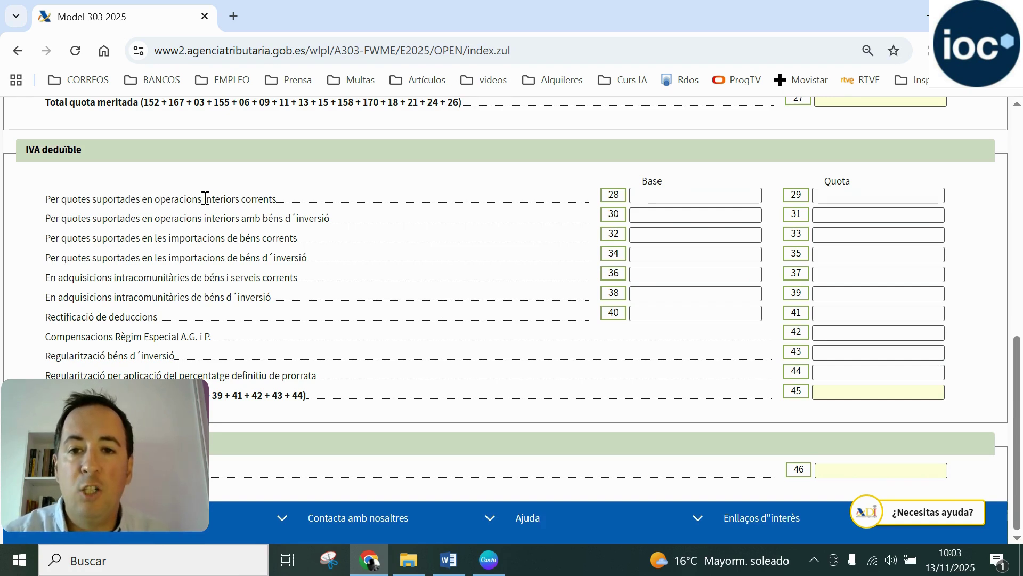
{"action": "left_click_drag", "start_coordinate": [205, 199], "coordinate": [45, 199]}
{"action": "left_click", "coordinate": [236, 218]}
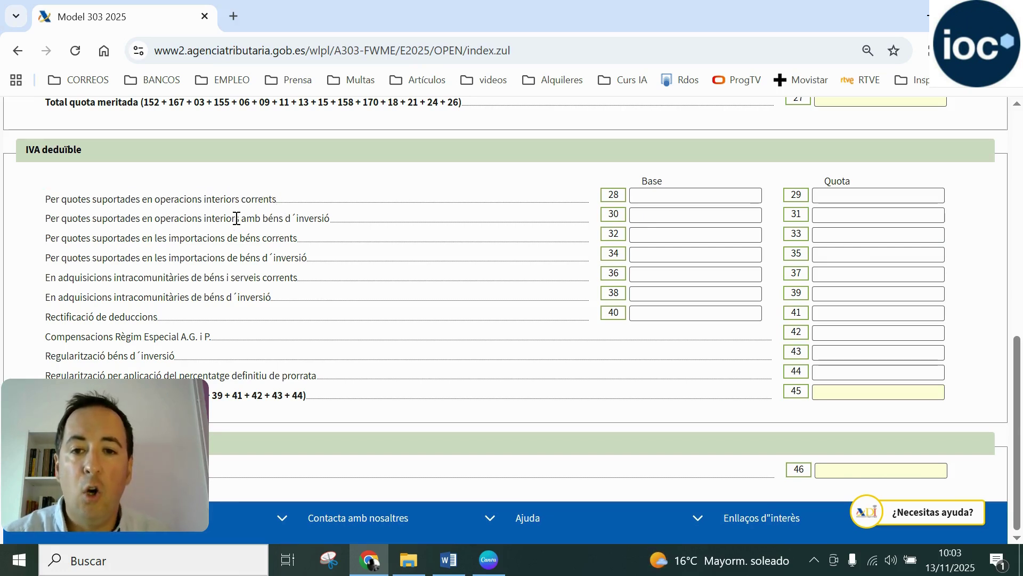
{"action": "left_click_drag", "start_coordinate": [236, 218], "coordinate": [331, 222]}
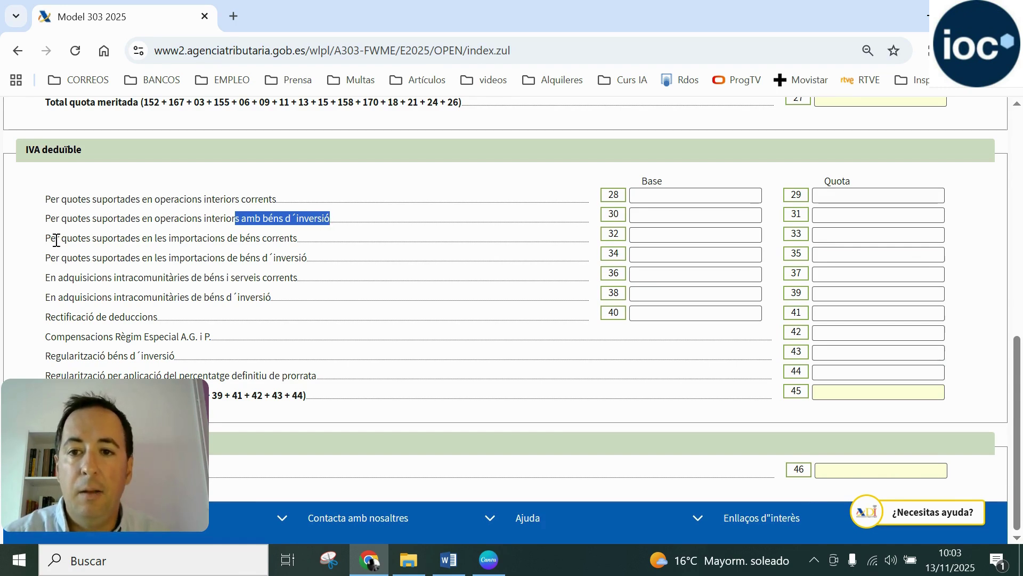
{"action": "left_click_drag", "start_coordinate": [47, 237], "coordinate": [312, 267]}
{"action": "left_click", "coordinate": [304, 260]}
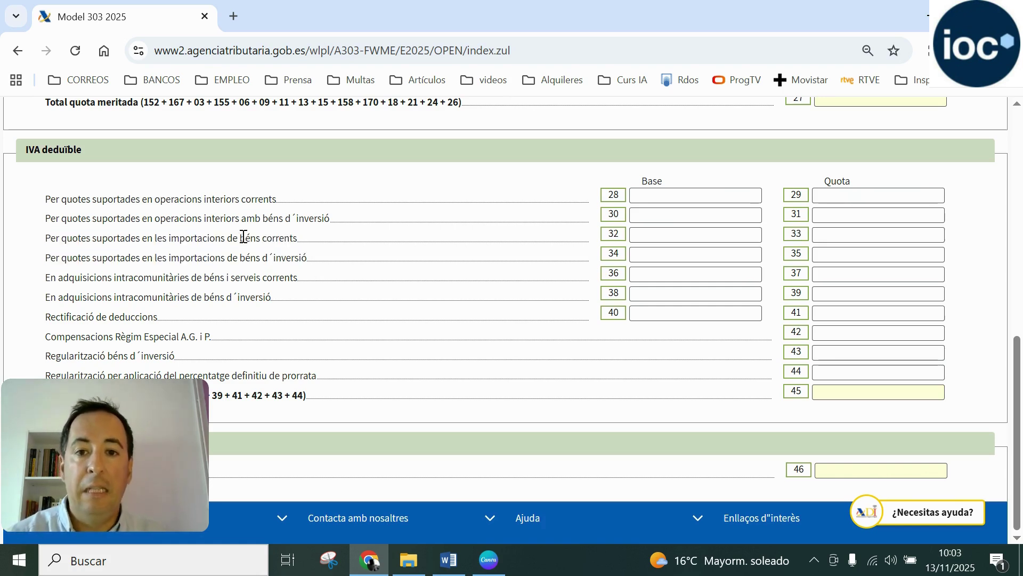
{"action": "left_click_drag", "start_coordinate": [240, 238], "coordinate": [298, 238]}
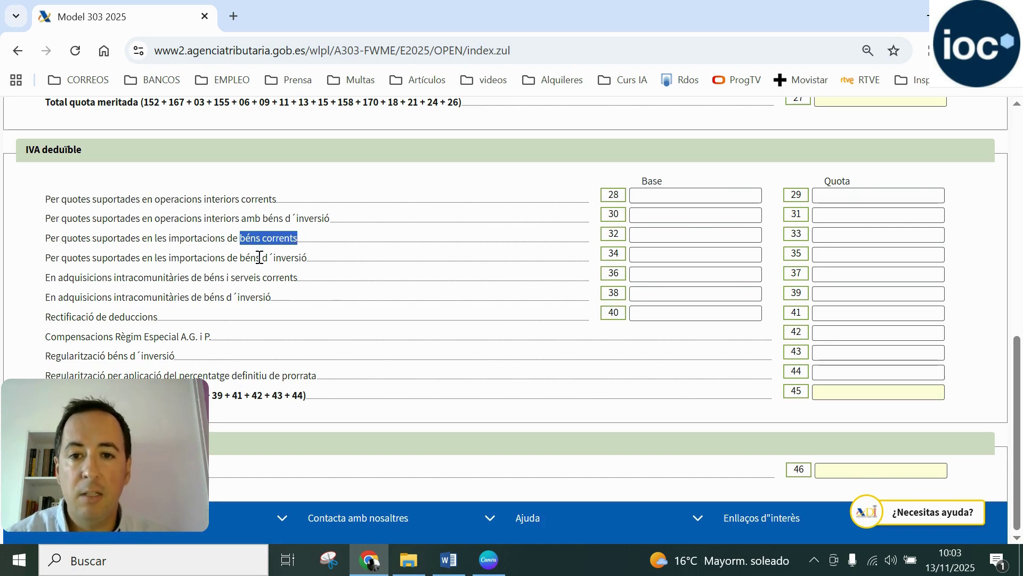
{"action": "left_click_drag", "start_coordinate": [239, 258], "coordinate": [309, 262]}
{"action": "left_click", "coordinate": [309, 262]}
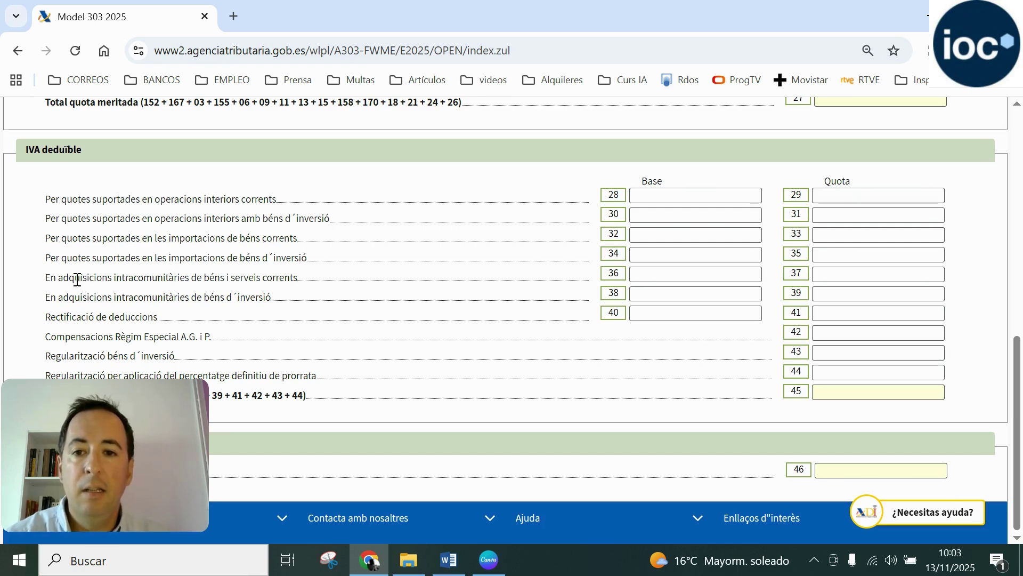
{"action": "left_click_drag", "start_coordinate": [47, 278], "coordinate": [270, 297]}
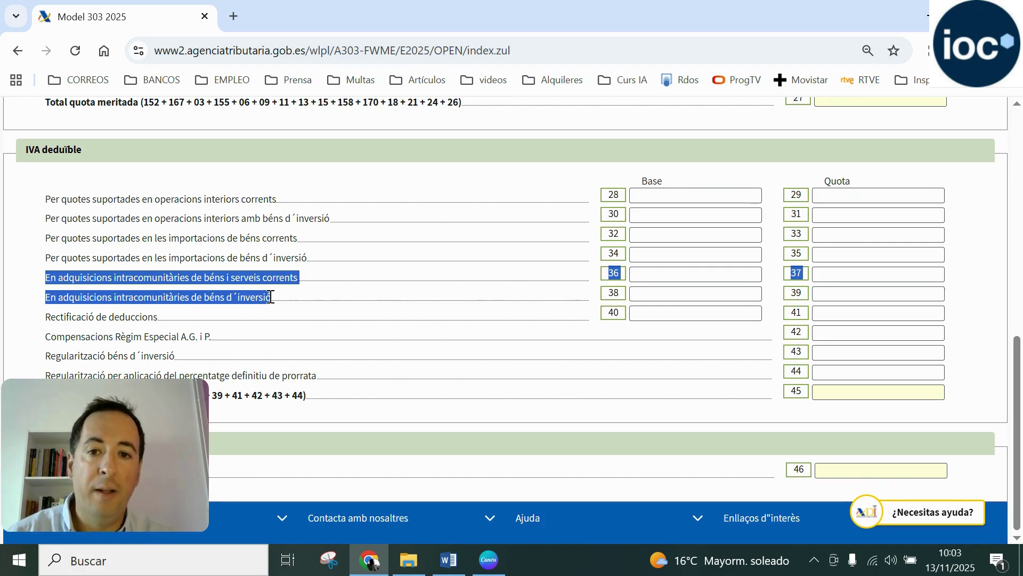
{"action": "left_click", "coordinate": [202, 319]}
{"action": "left_click_drag", "start_coordinate": [52, 319], "coordinate": [154, 322]}
{"action": "left_click", "coordinate": [154, 322]}
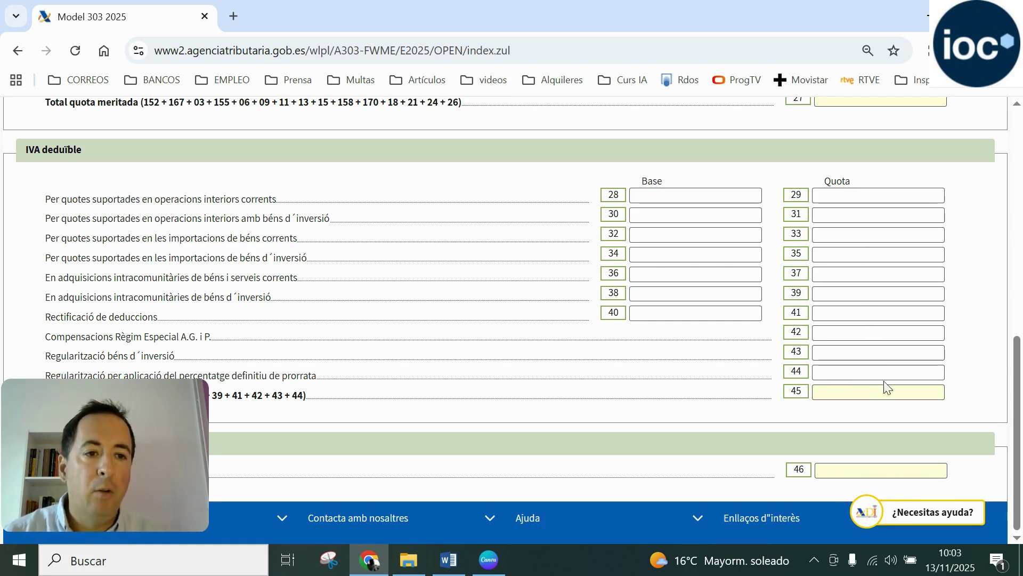
{"action": "left_click", "coordinate": [710, 202]}
{"action": "left_click", "coordinate": [856, 196]}
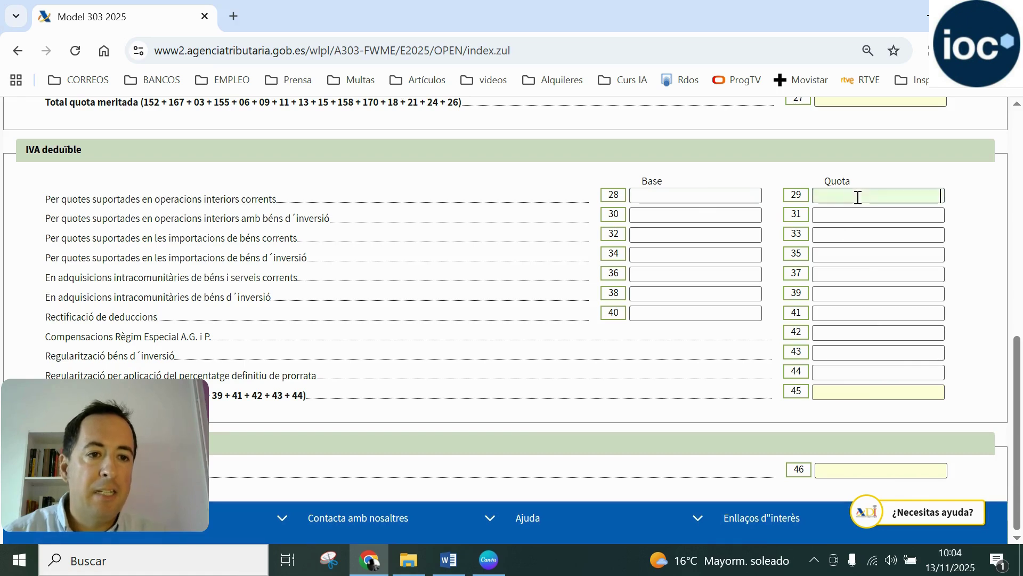
{"action": "left_click", "coordinate": [726, 219]}
{"action": "left_click", "coordinate": [828, 220]}
{"action": "left_click", "coordinate": [742, 233]}
{"action": "left_click", "coordinate": [836, 233]}
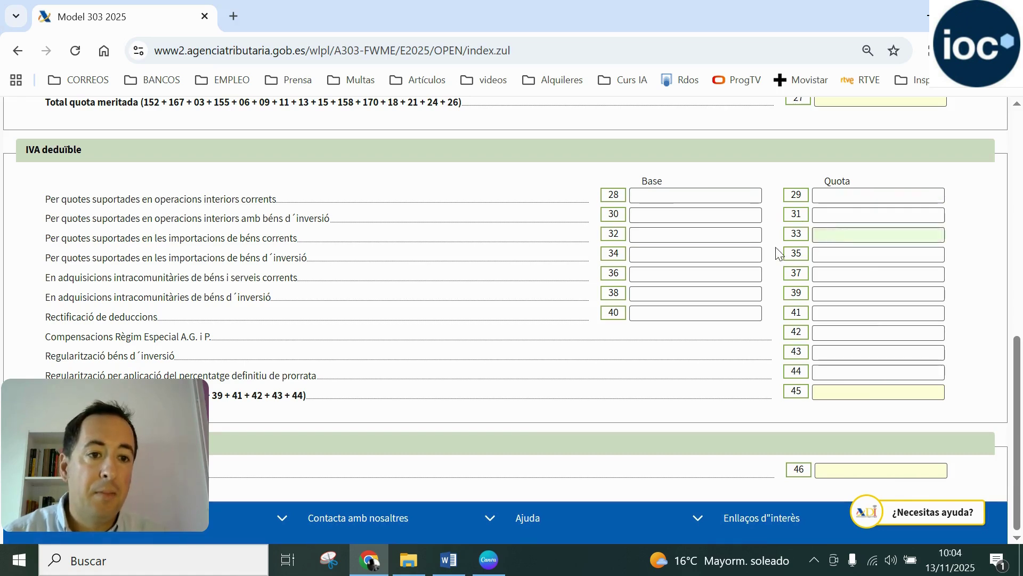
{"action": "left_click", "coordinate": [742, 251]}
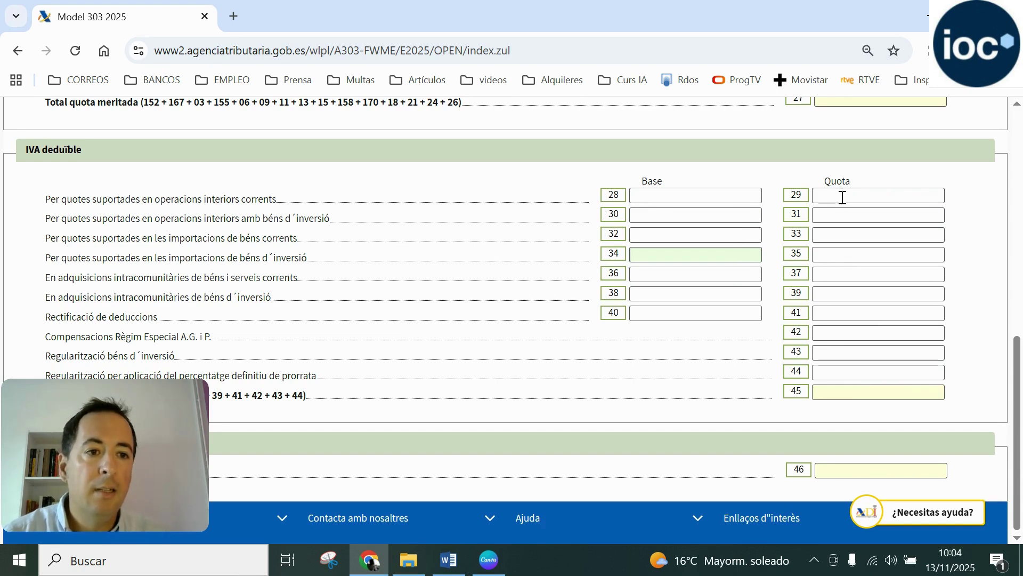
{"action": "left_click", "coordinate": [717, 199]}
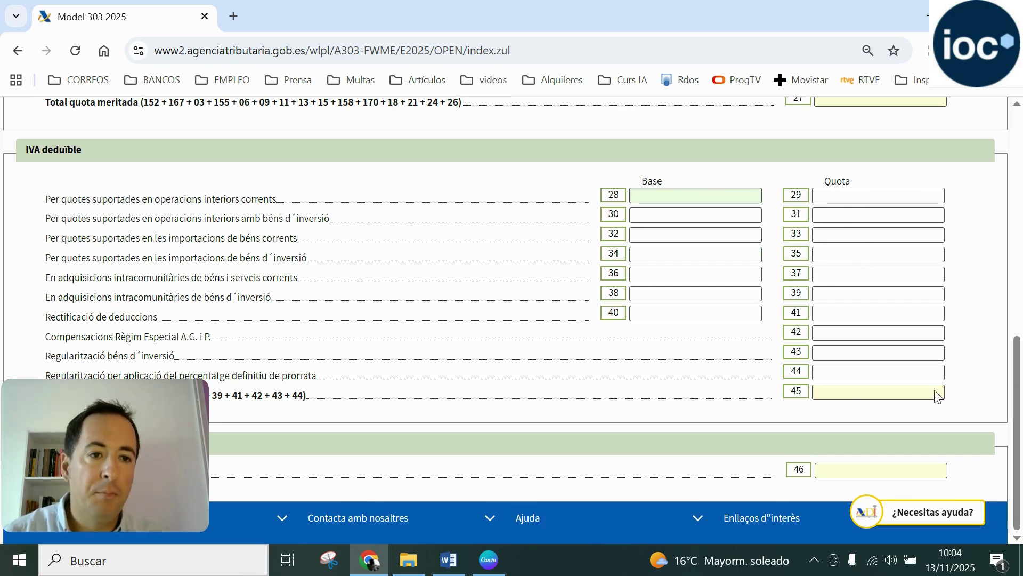
{"action": "scroll", "coordinate": [936, 394], "scroll_direction": "up", "scroll_amount": 1}
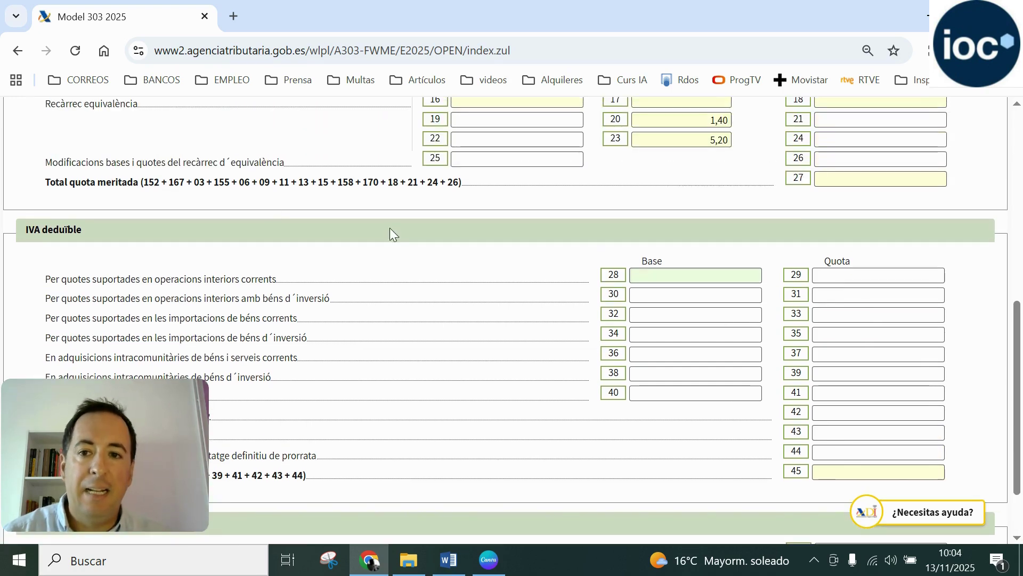
{"action": "scroll", "coordinate": [866, 213], "scroll_direction": "down", "scroll_amount": 1}
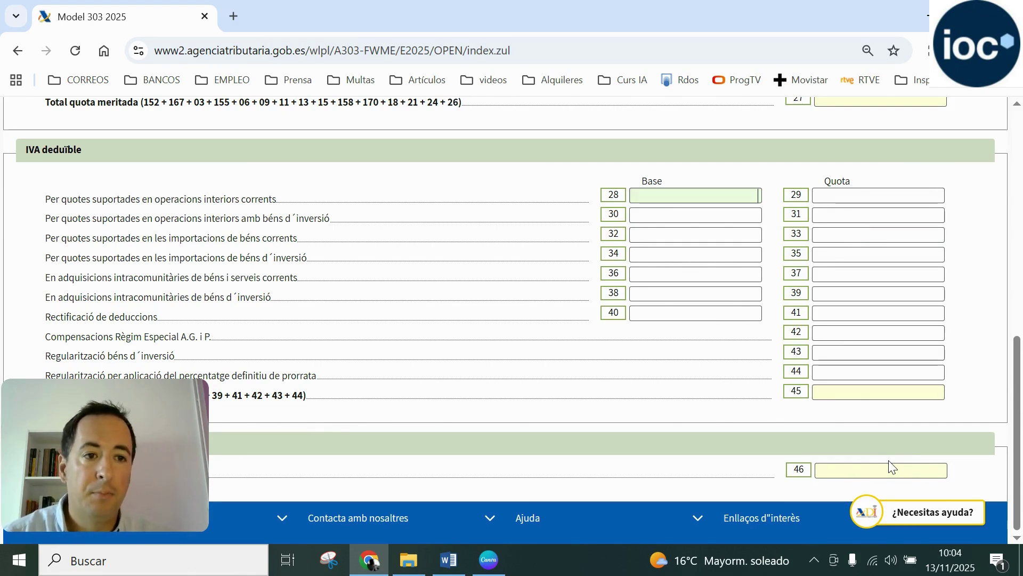
{"action": "scroll", "coordinate": [889, 467], "scroll_direction": "up", "scroll_amount": 12}
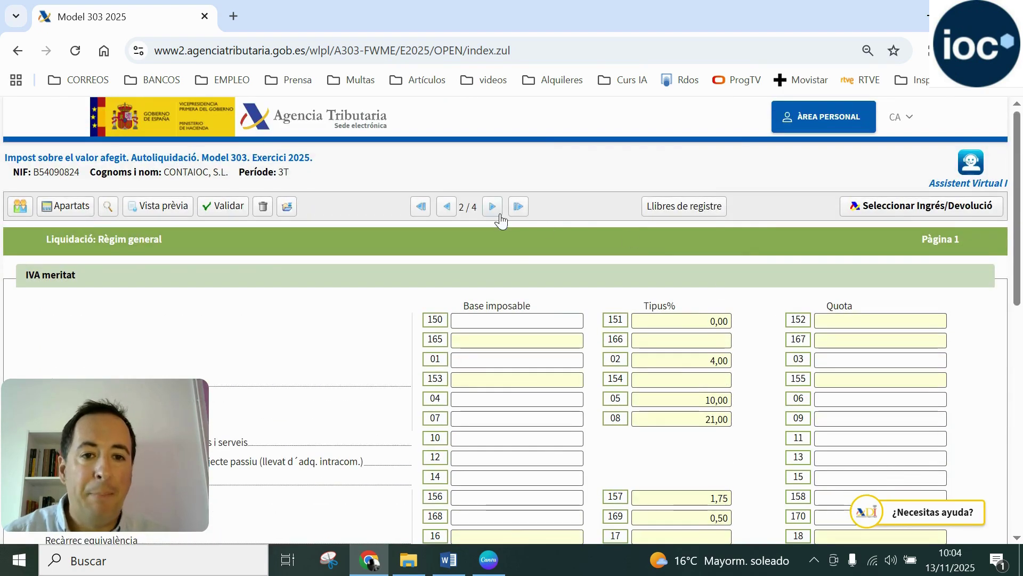
Review page 3/4 Informació addicional, including the row 122 reverse-charge operations line, then move on
{"action": "left_click", "coordinate": [493, 207]}
{"action": "scroll", "coordinate": [521, 264], "scroll_direction": "down", "scroll_amount": 1}
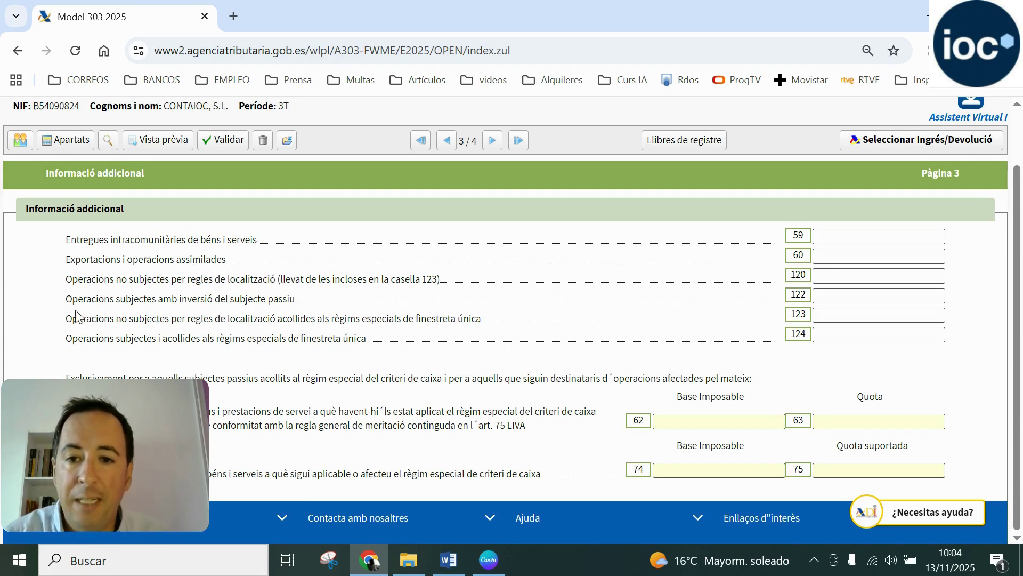
{"action": "left_click_drag", "start_coordinate": [66, 299], "coordinate": [299, 300]}
{"action": "left_click", "coordinate": [296, 303]}
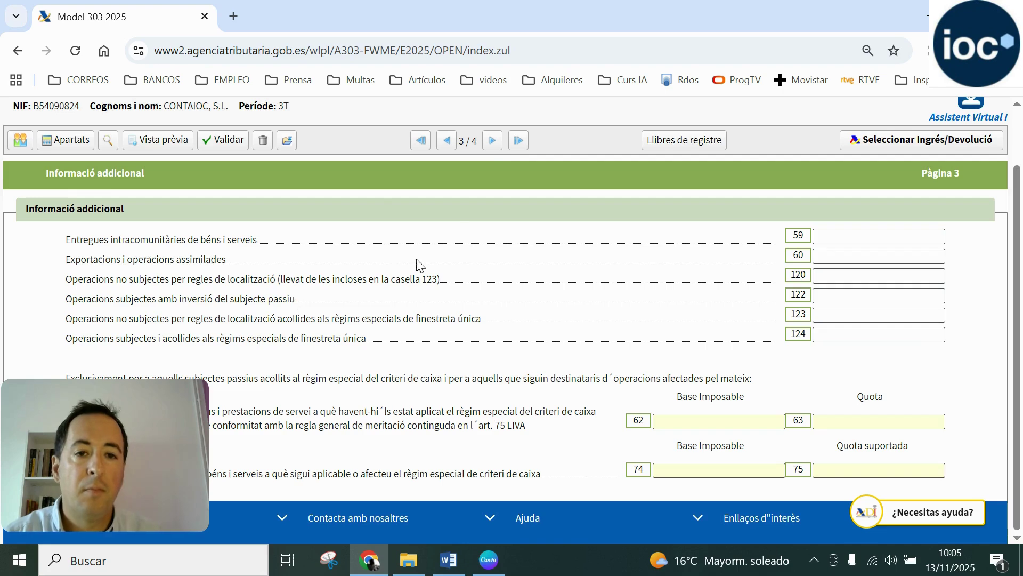
{"action": "left_click", "coordinate": [491, 141]}
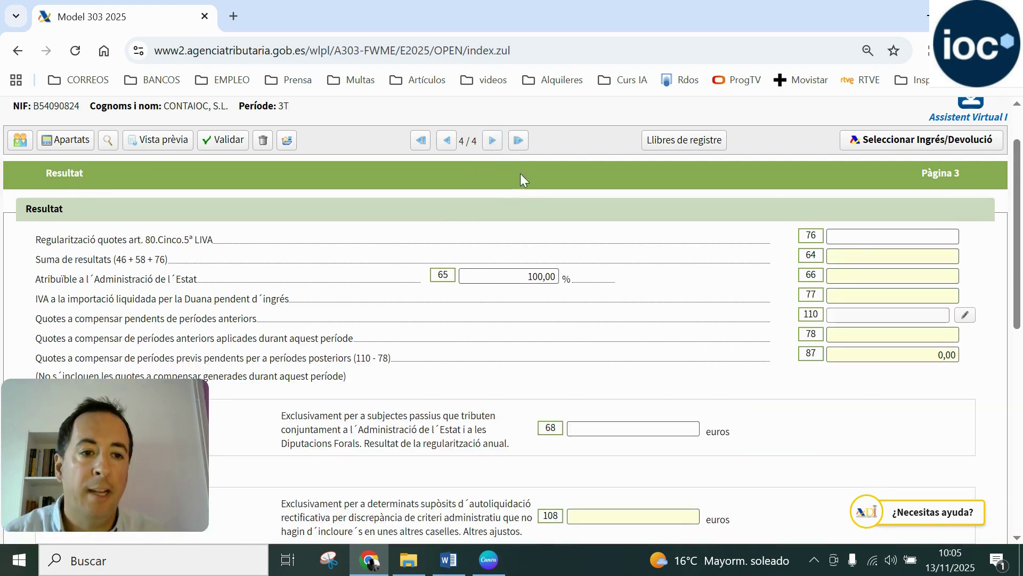
Review the Suma de resultats line and the Quotes a compensar pendents line
{"action": "left_click_drag", "start_coordinate": [36, 260], "coordinate": [171, 261]}
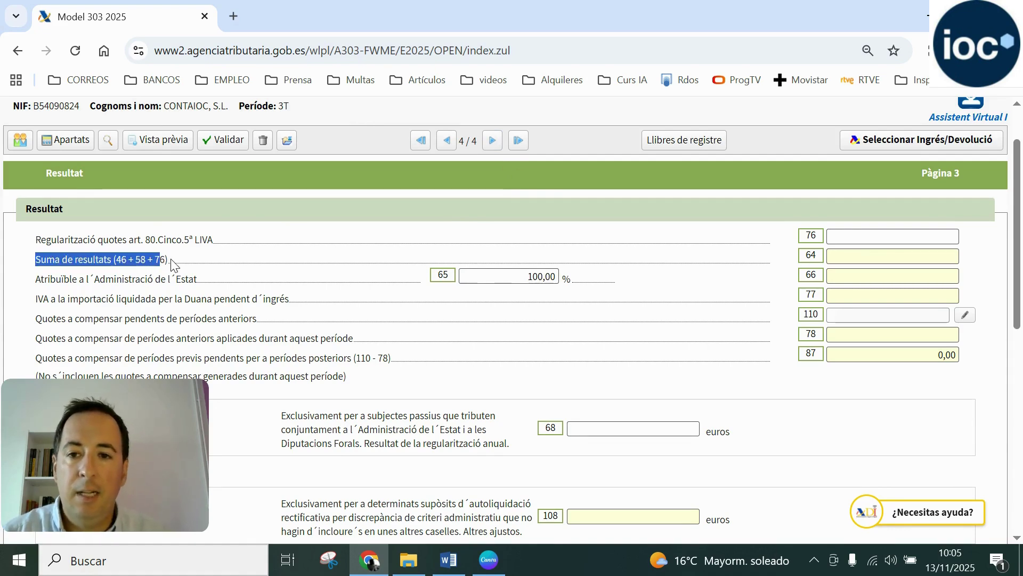
{"action": "left_click", "coordinate": [172, 264]}
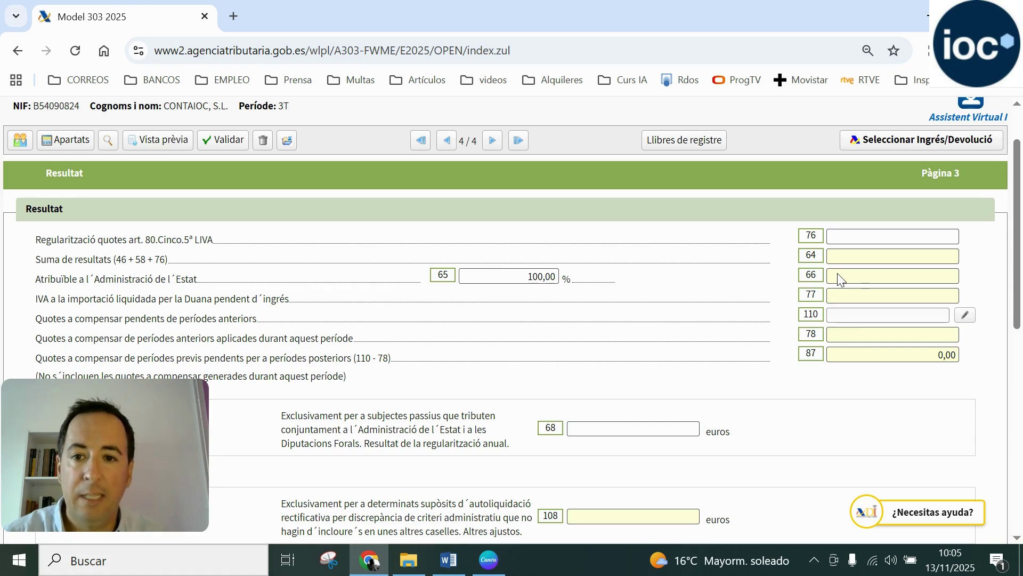
{"action": "scroll", "coordinate": [837, 273], "scroll_direction": "down", "scroll_amount": 1}
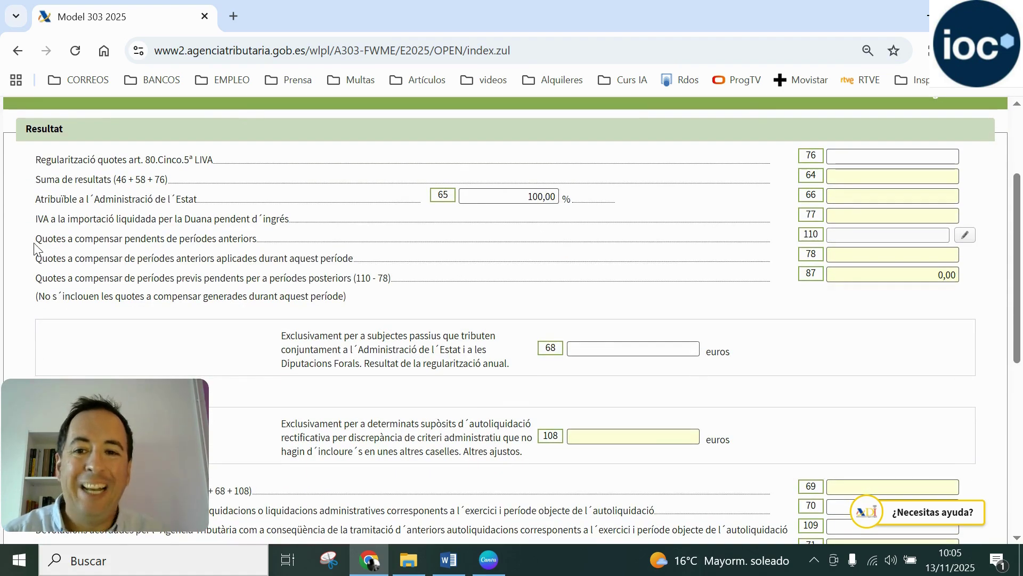
{"action": "left_click_drag", "start_coordinate": [34, 243], "coordinate": [257, 239]}
{"action": "left_click", "coordinate": [93, 242]}
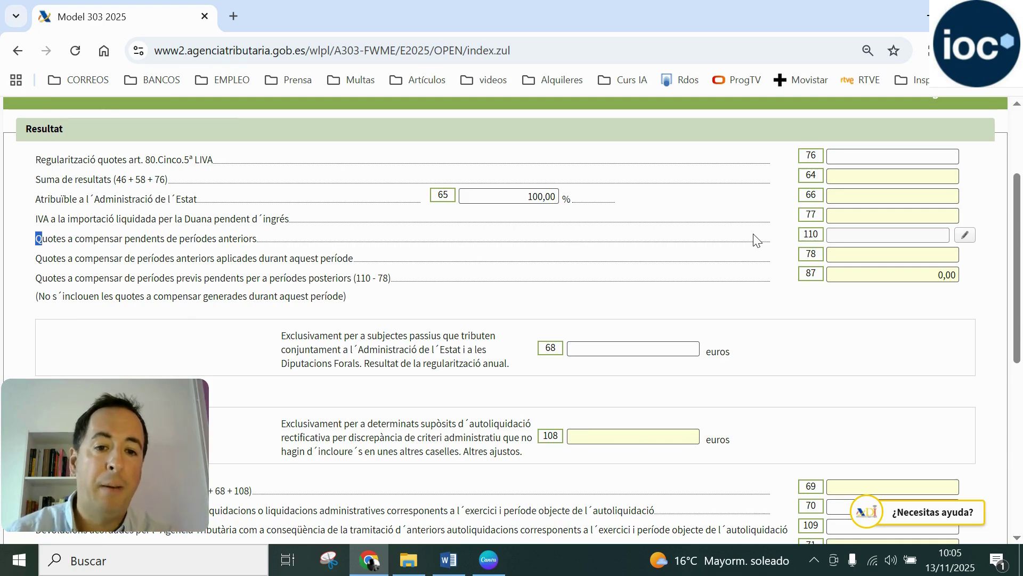
Scroll down to review box 108 and the Resultat (69 - 70 + 109) total
{"action": "scroll", "coordinate": [756, 239], "scroll_direction": "down", "scroll_amount": 1}
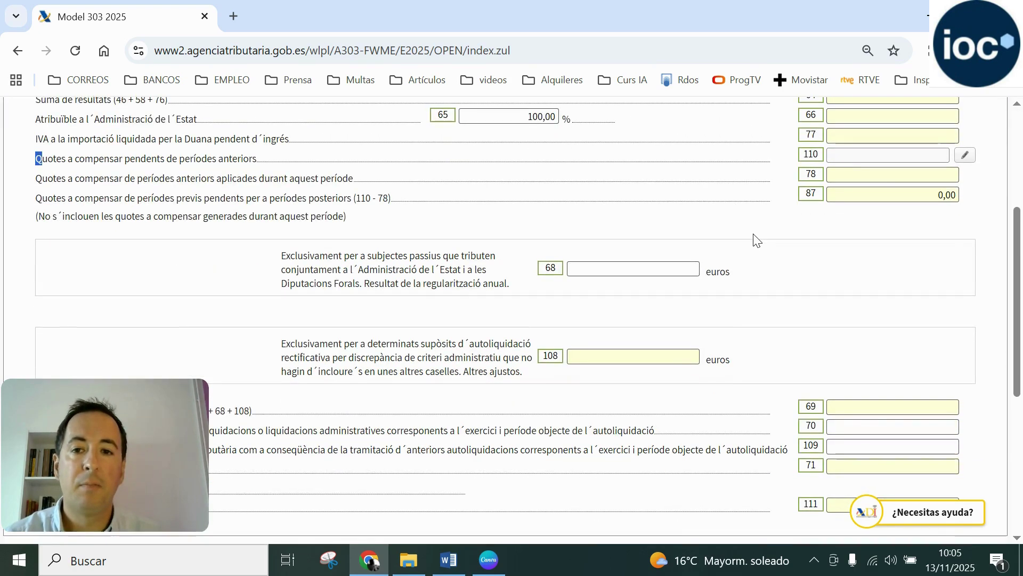
{"action": "scroll", "coordinate": [754, 238], "scroll_direction": "down", "scroll_amount": 4}
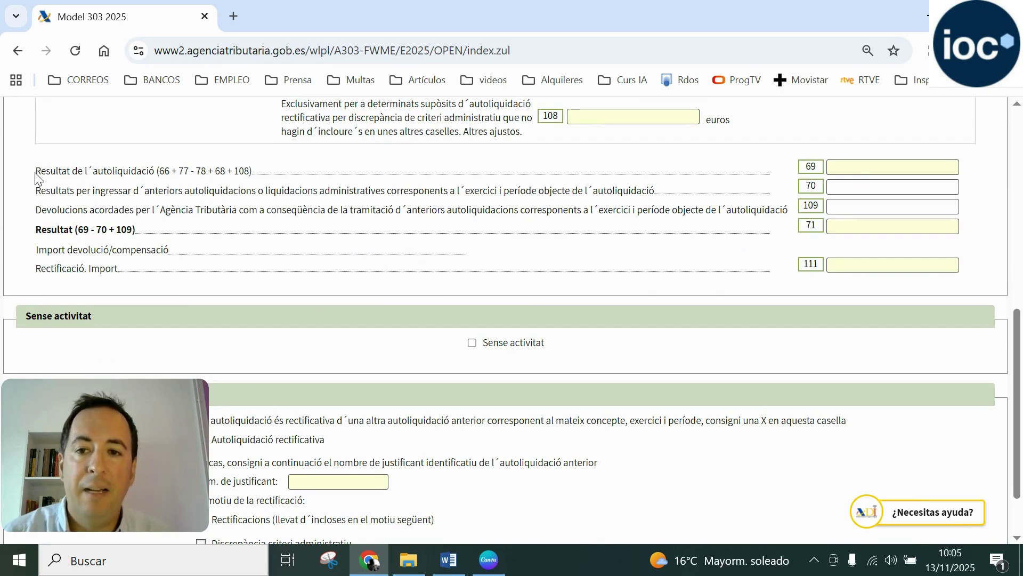
{"action": "left_click_drag", "start_coordinate": [35, 177], "coordinate": [87, 172]}
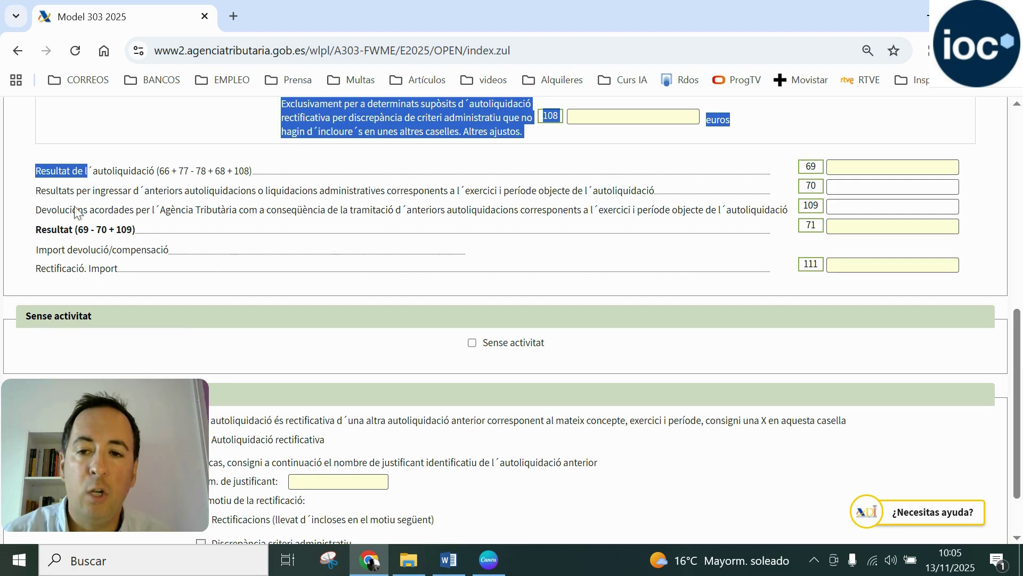
{"action": "left_click_drag", "start_coordinate": [38, 230], "coordinate": [139, 231]}
{"action": "left_click", "coordinate": [147, 233]}
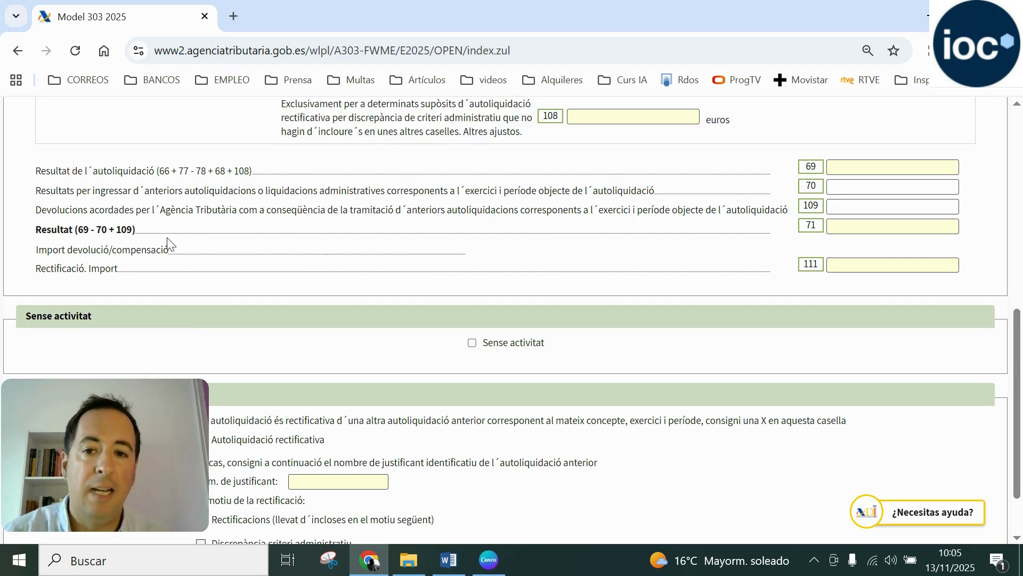